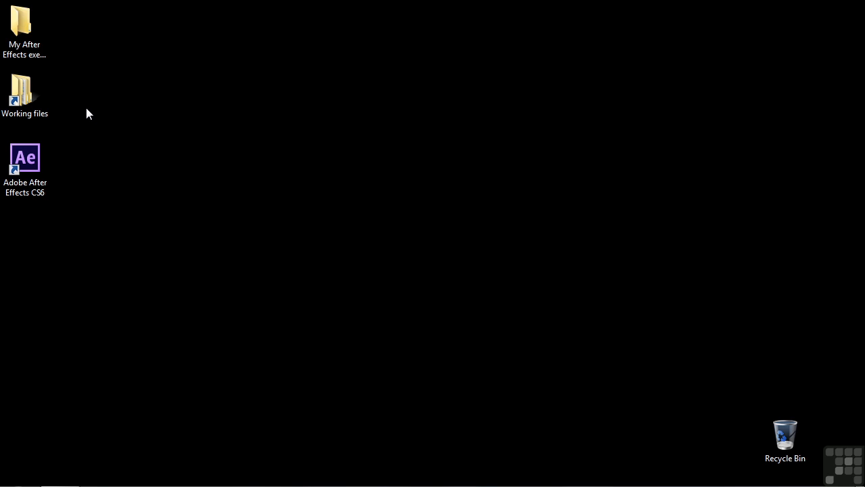
- Open 1601-tracking-motion.aep from the After Effects projects folder in Working files and view its surfing and bicycles compositions
{"action": "double_click", "coordinate": [25, 101]}
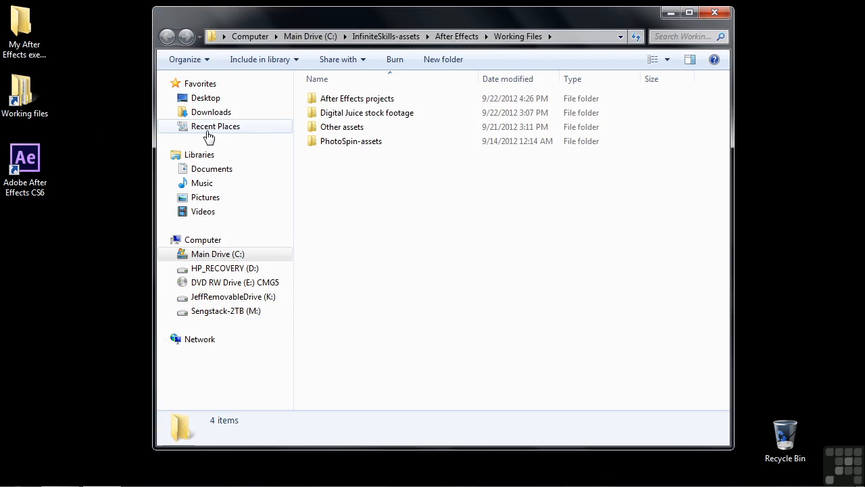
{"action": "double_click", "coordinate": [323, 100]}
{"action": "scroll", "coordinate": [349, 373], "scroll_direction": "down", "scroll_amount": 9}
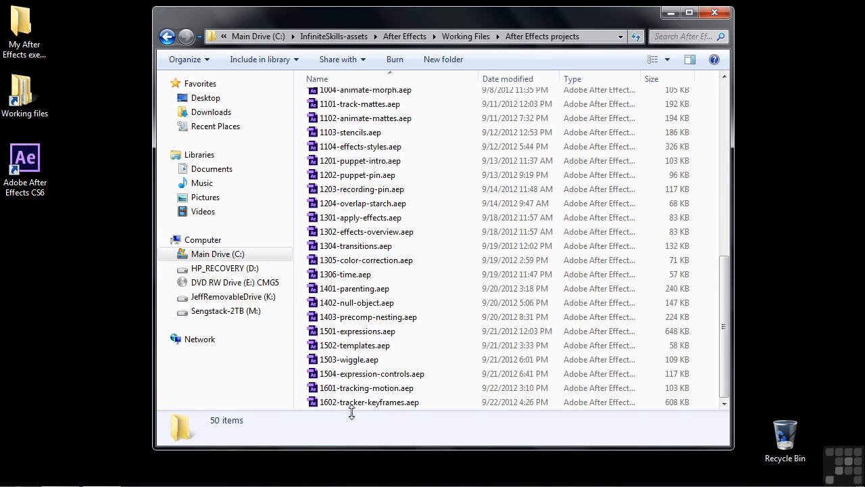
{"action": "double_click", "coordinate": [342, 390]}
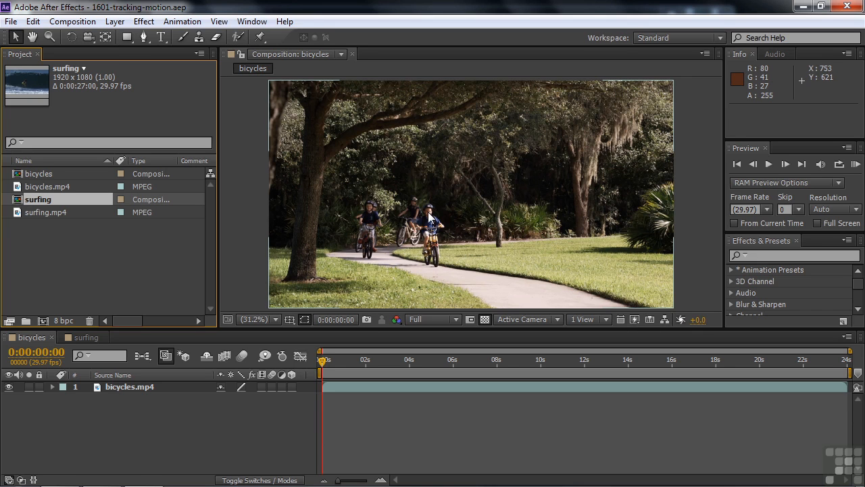
{"action": "left_click", "coordinate": [80, 337]}
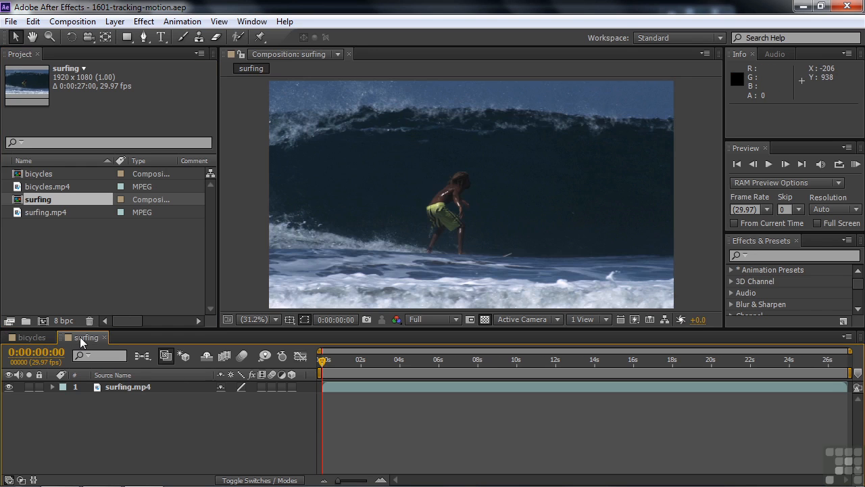
{"action": "left_click", "coordinate": [28, 337]}
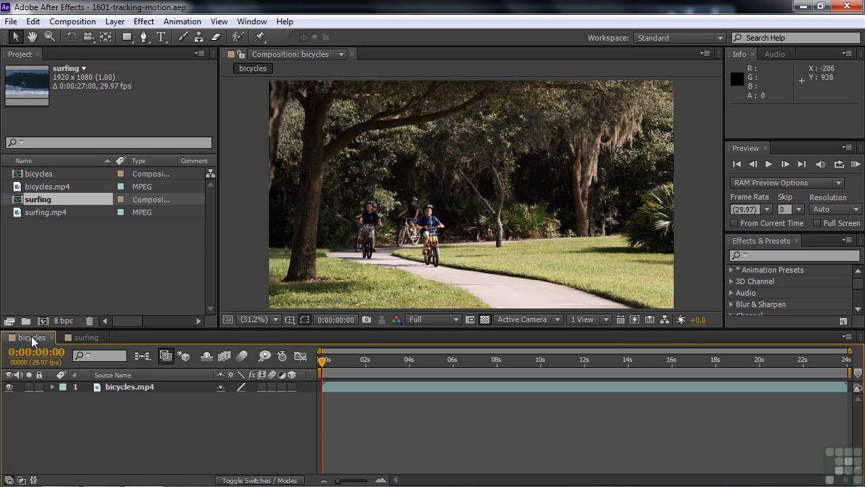
- Send the bicycles.mp4 layer to mocha AE for tracking and look over its interface and help options
{"action": "left_click", "coordinate": [101, 385]}
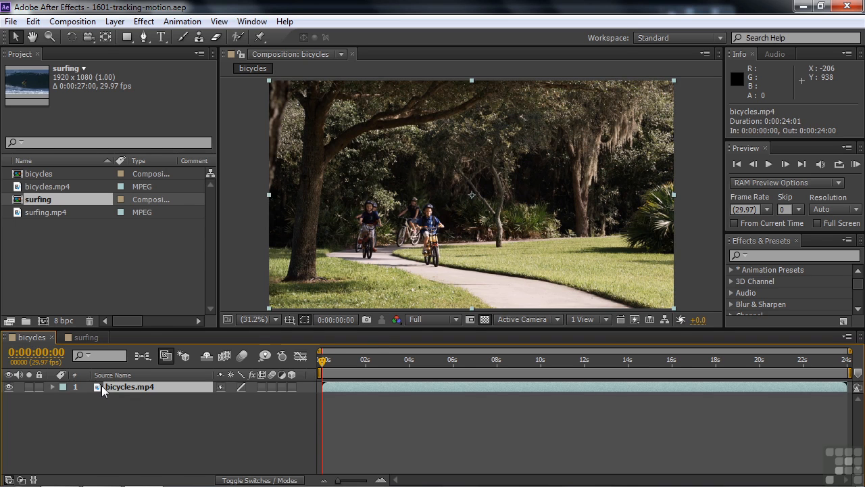
{"action": "left_click", "coordinate": [189, 23]}
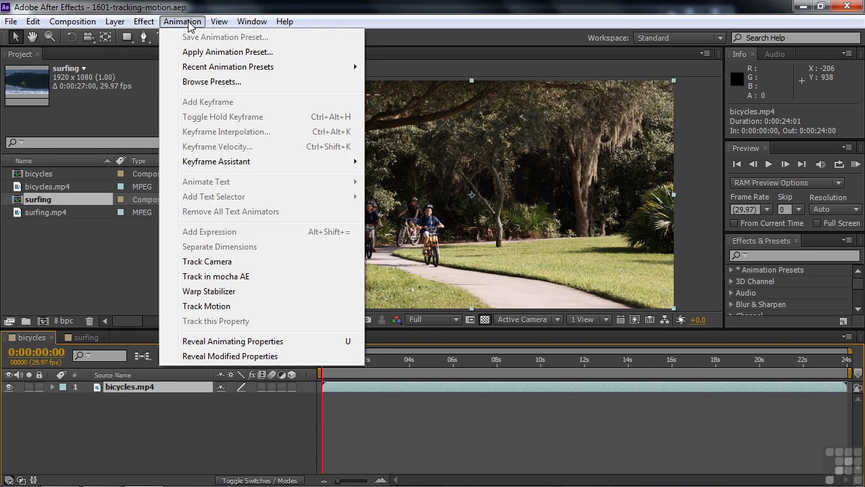
{"action": "left_click", "coordinate": [214, 277]}
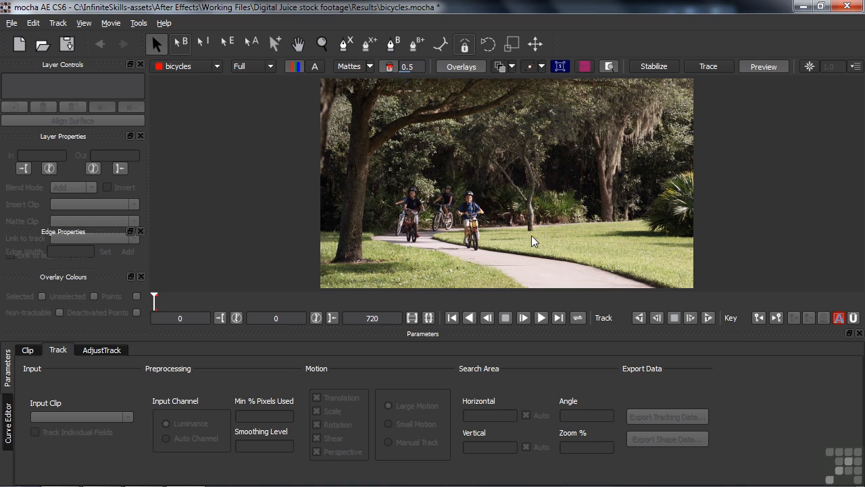
{"action": "left_click", "coordinate": [166, 24]}
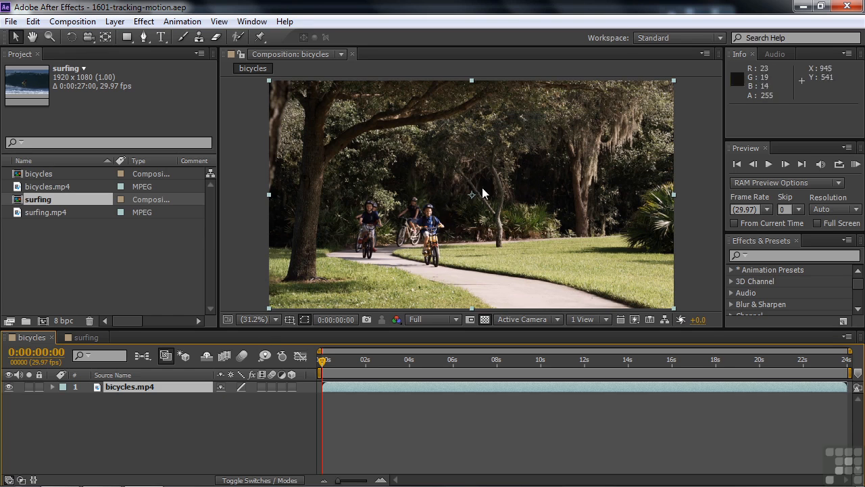
- Back in After Effects, show the Tracker panel and enlarge it so its tracking options are visible
{"action": "left_click", "coordinate": [720, 38]}
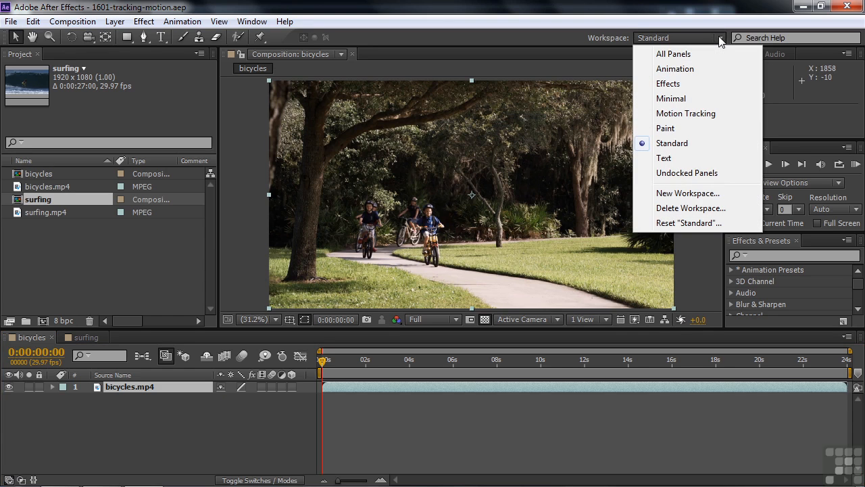
{"action": "left_click", "coordinate": [193, 251]}
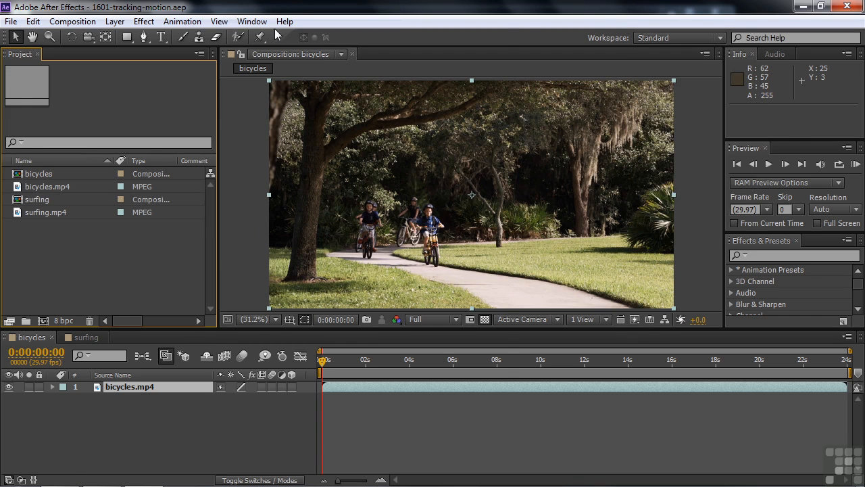
{"action": "left_click", "coordinate": [252, 21]}
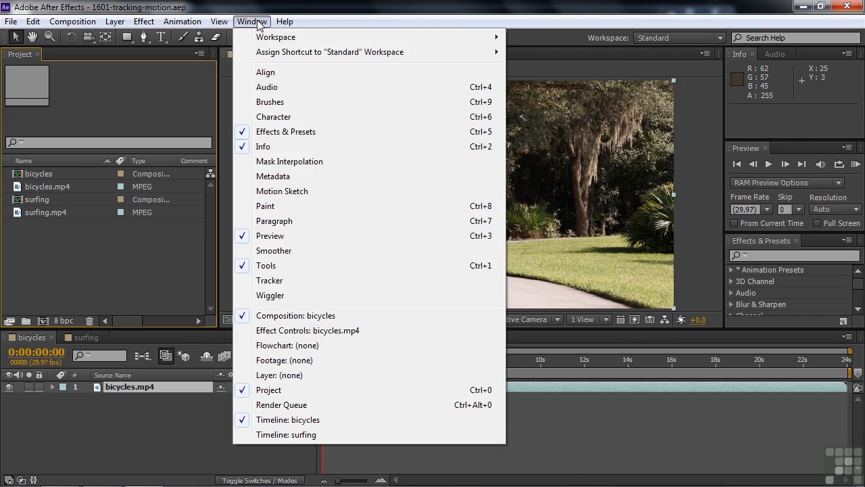
{"action": "left_click", "coordinate": [267, 279]}
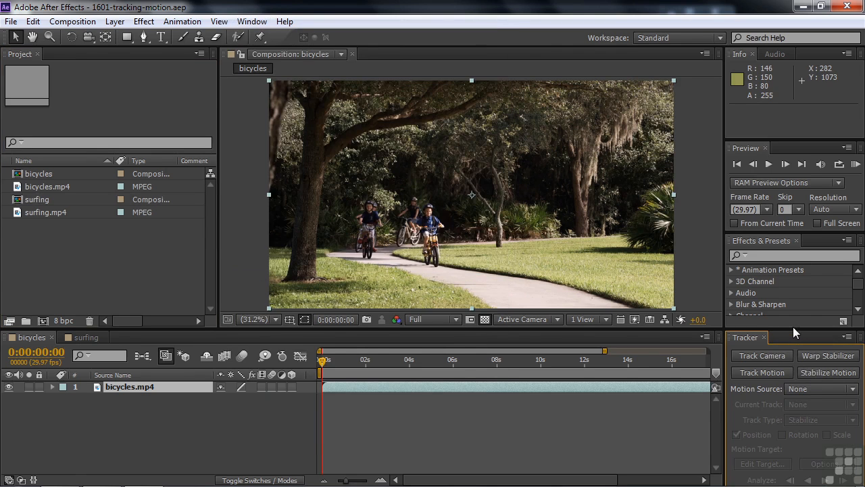
{"action": "left_click_drag", "start_coordinate": [795, 330], "coordinate": [802, 298]}
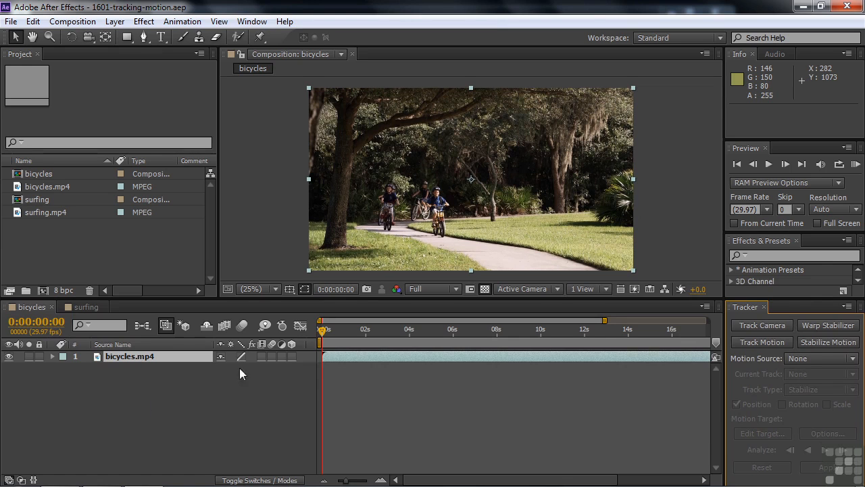
- Try Track Camera on the bicycles.mp4 layer, turning off the 3D Camera Tracker effect and cancelling its analysis
{"action": "left_click", "coordinate": [197, 402]}
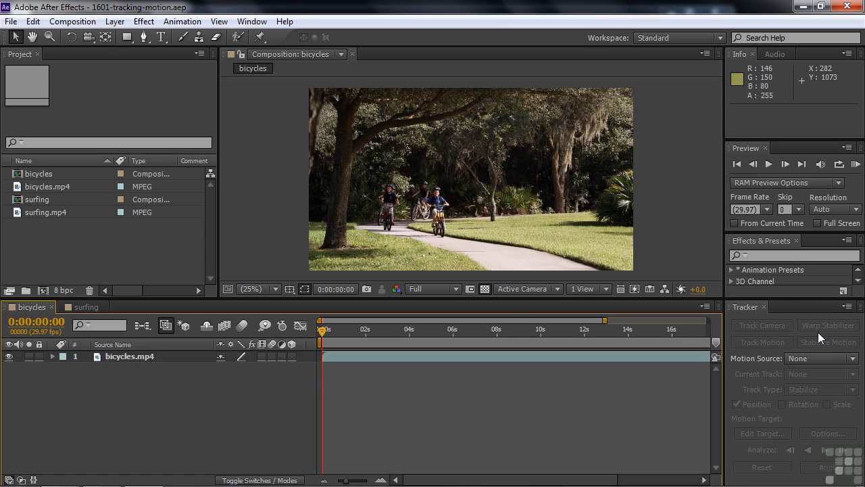
{"action": "left_click", "coordinate": [113, 355]}
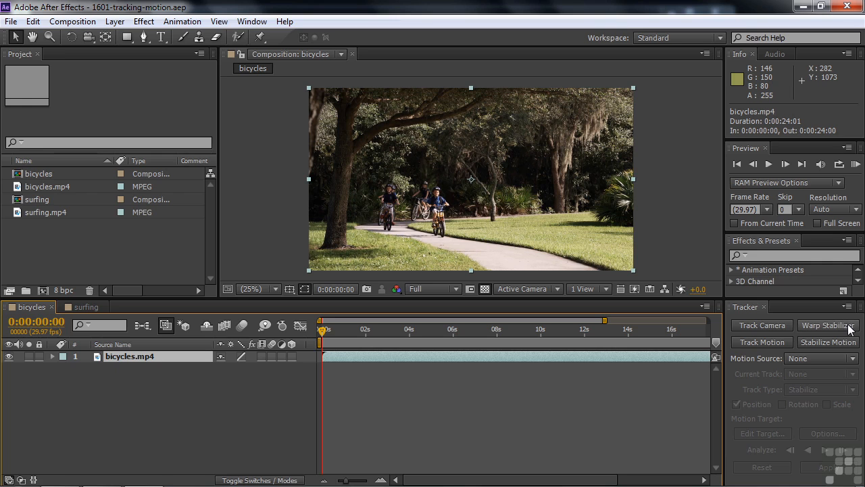
{"action": "left_click", "coordinate": [764, 325]}
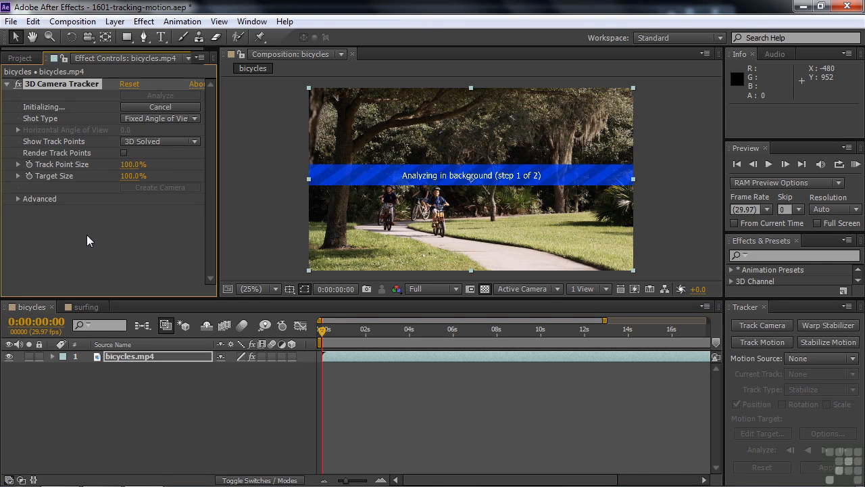
{"action": "left_click", "coordinate": [18, 84]}
{"action": "left_click", "coordinate": [153, 107]}
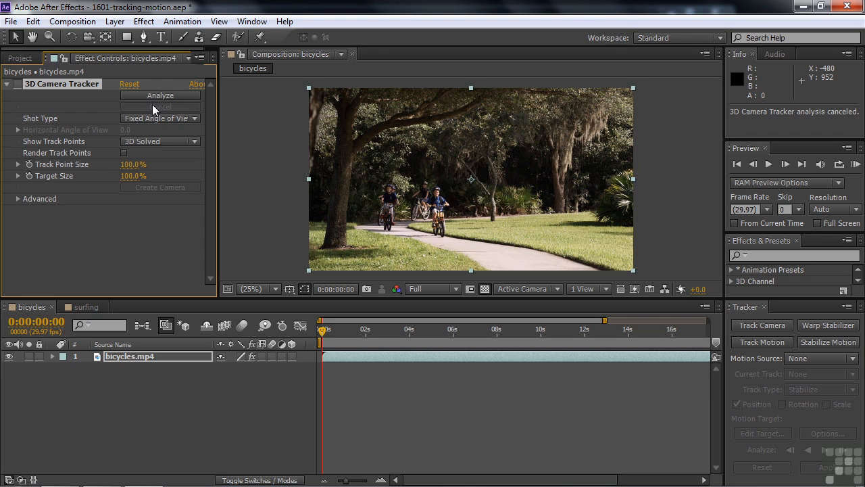
- Try Warp Stabilizer on the bicycles.mp4 layer, cancelling its analysis and turning the effect off
{"action": "left_click", "coordinate": [828, 326]}
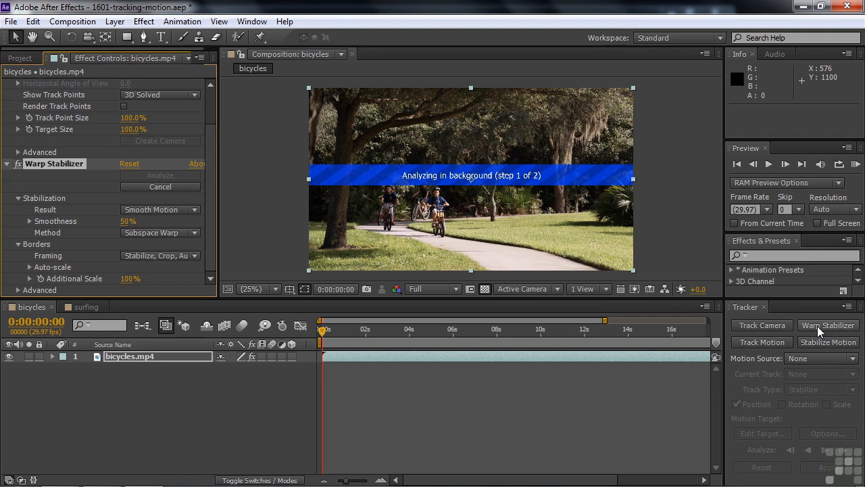
{"action": "left_click", "coordinate": [164, 187]}
{"action": "left_click", "coordinate": [18, 165]}
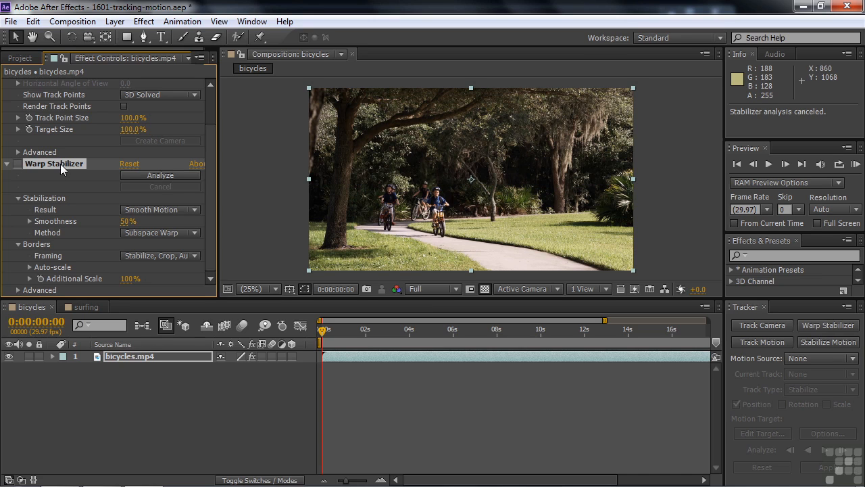
- Delete the Warp Stabilizer and 3D Camera Tracker effects from bicycles.mp4 and return to the project's item list
{"action": "key", "text": "Delete"}
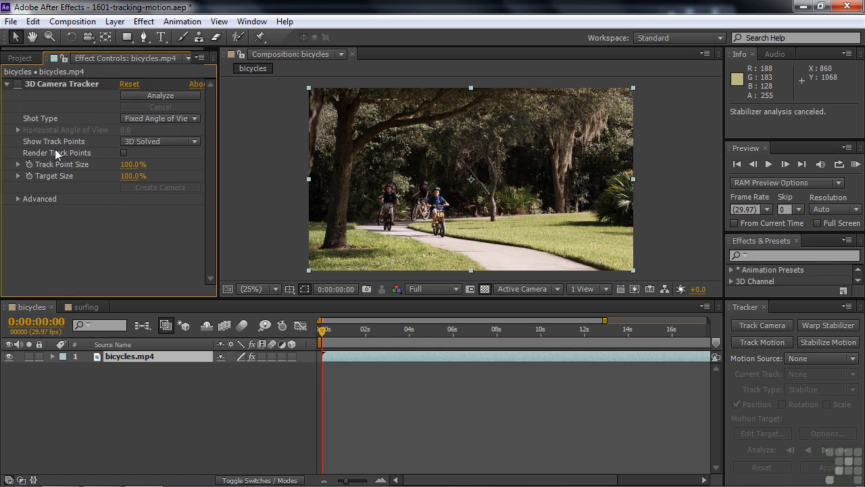
{"action": "left_click", "coordinate": [45, 85]}
{"action": "key", "text": "Delete"}
{"action": "left_click", "coordinate": [23, 59]}
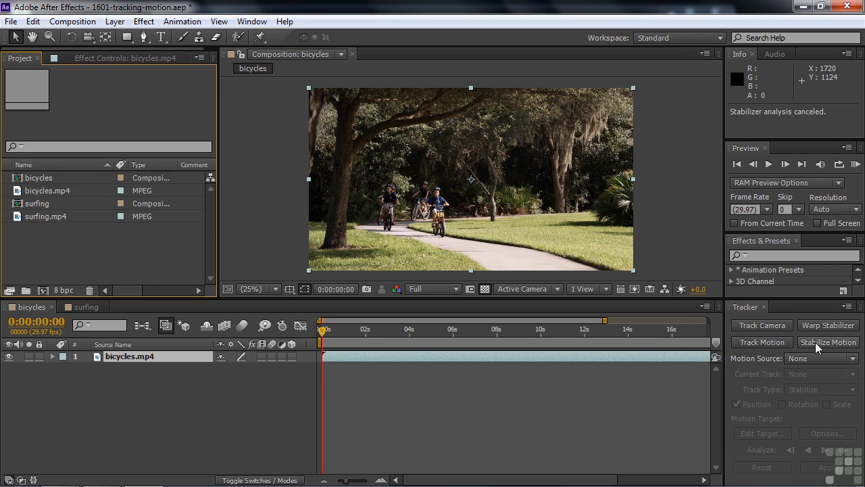
- Start Track Motion on the bicycles.mp4 layer with the Transform track type, tracking Position only
{"action": "left_click", "coordinate": [748, 343]}
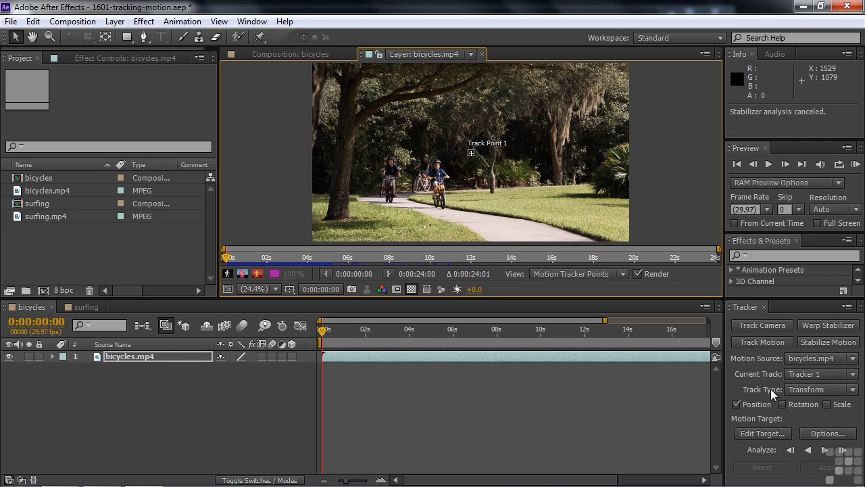
{"action": "left_click", "coordinate": [853, 390]}
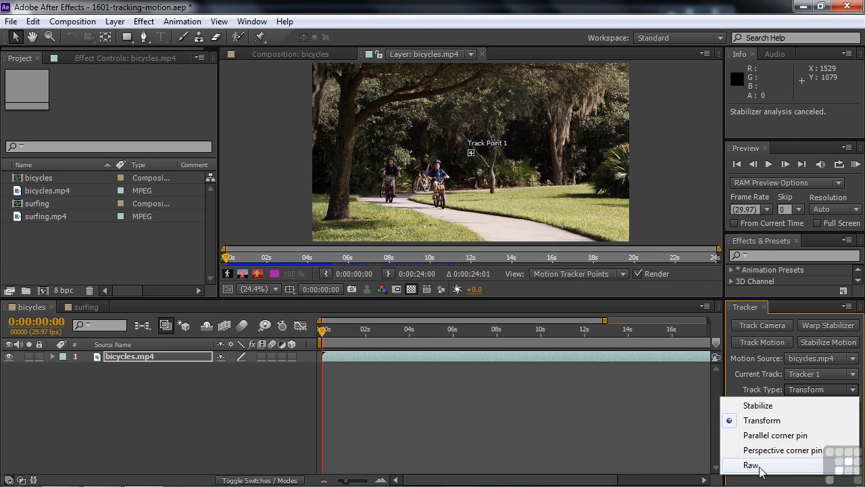
{"action": "left_click", "coordinate": [781, 424]}
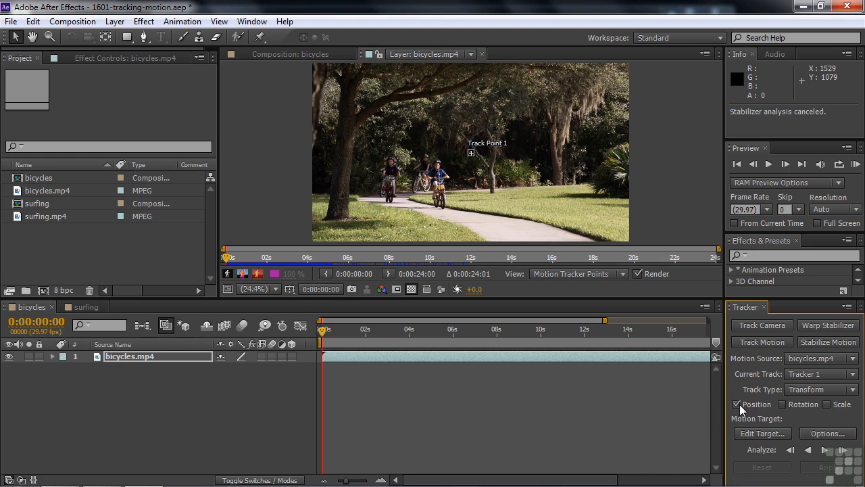
{"action": "left_click", "coordinate": [828, 404]}
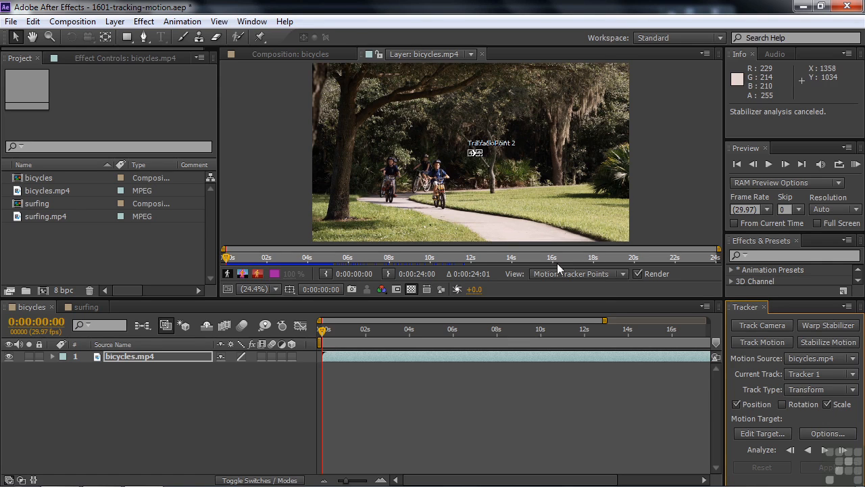
{"action": "left_click", "coordinate": [827, 405]}
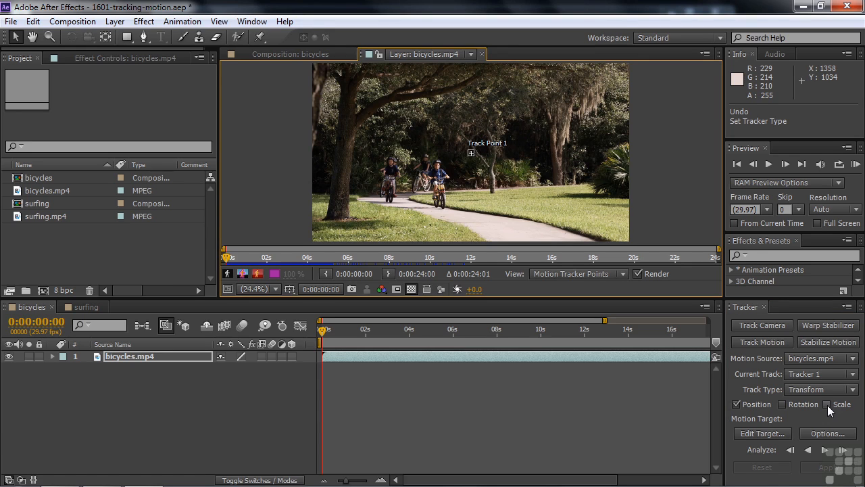
- Move Track Point 1 onto the face of the front cyclist in the blue shirt
{"action": "key", "text": "period"}
{"action": "key", "text": "period"}
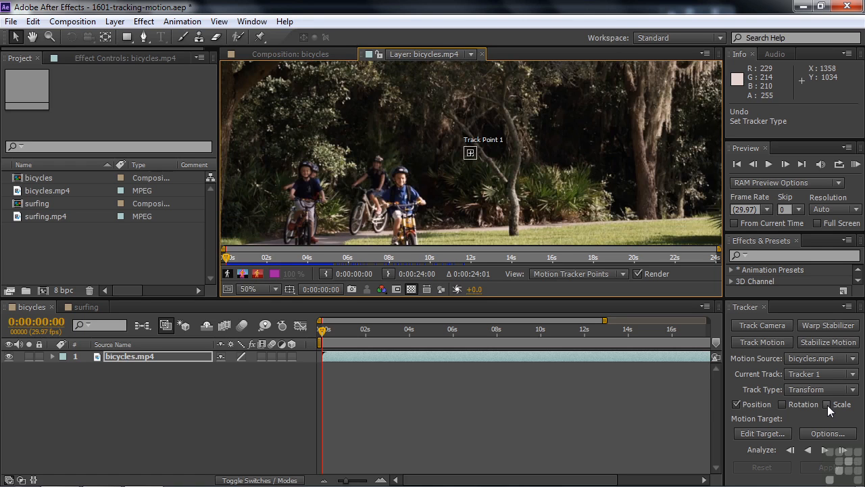
{"action": "key", "text": "period"}
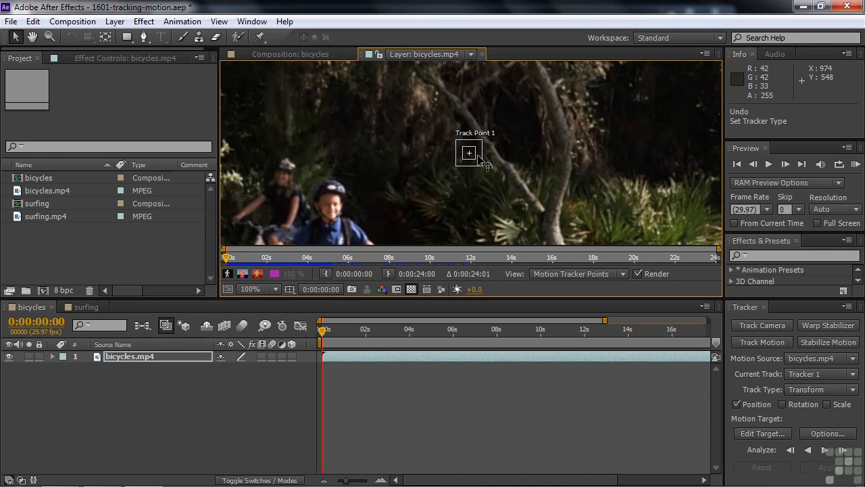
{"action": "left_click_drag", "start_coordinate": [481, 161], "coordinate": [350, 221]}
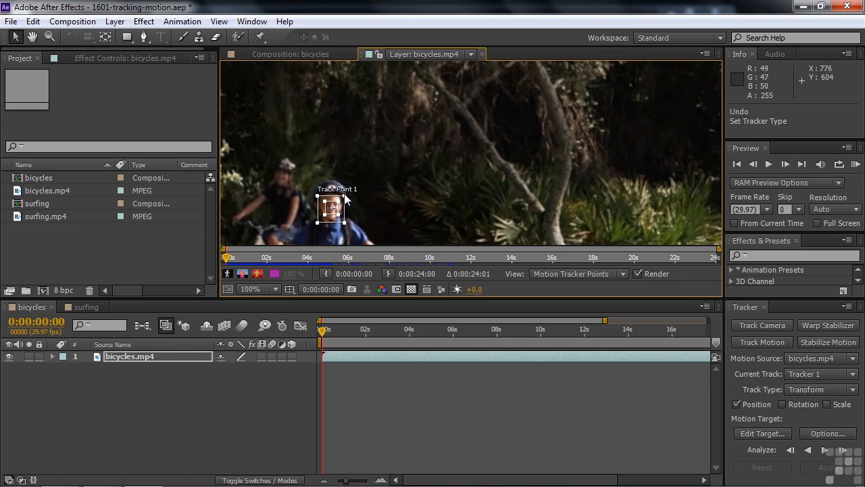
- Fine-tune Track Point 1 on the front cyclist, enlarging the outer search region around his head and the inner feature region around his face
{"action": "left_click_drag", "start_coordinate": [346, 193], "coordinate": [351, 187]}
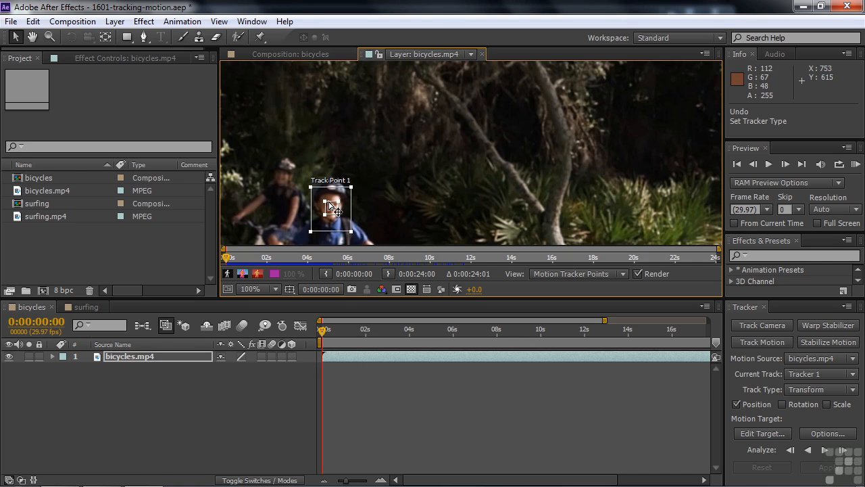
{"action": "left_click_drag", "start_coordinate": [351, 201], "coordinate": [349, 197]}
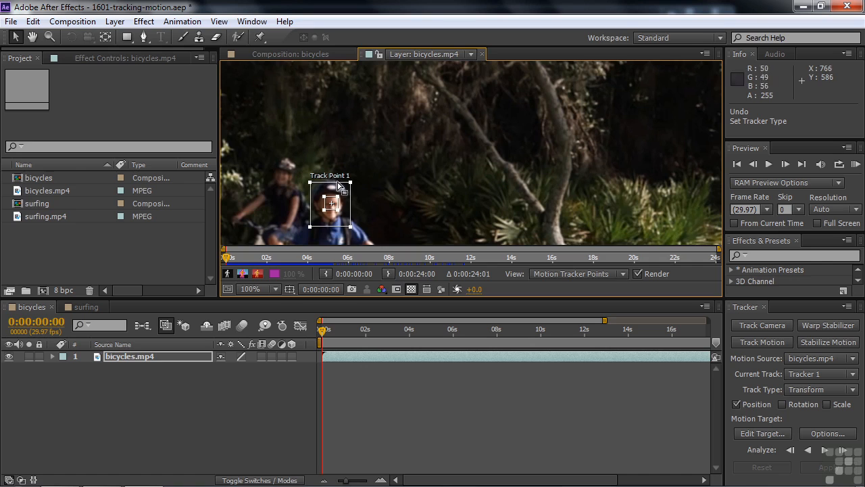
{"action": "left_click_drag", "start_coordinate": [338, 186], "coordinate": [337, 185]}
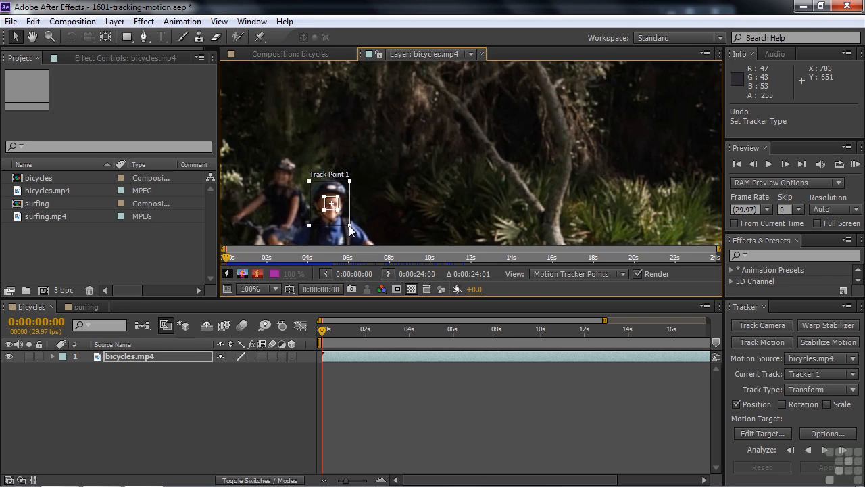
{"action": "mouse_move", "coordinate": [349, 228]}
{"action": "left_mouse_down"}
{"action": "mouse_move", "coordinate": [362, 237]}
{"action": "mouse_move", "coordinate": [355, 233]}
{"action": "left_mouse_up"}
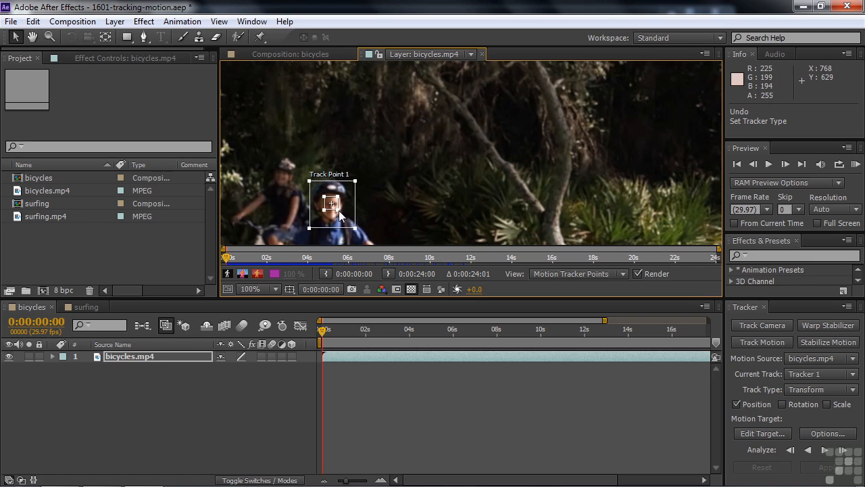
{"action": "left_click_drag", "start_coordinate": [346, 216], "coordinate": [344, 218]}
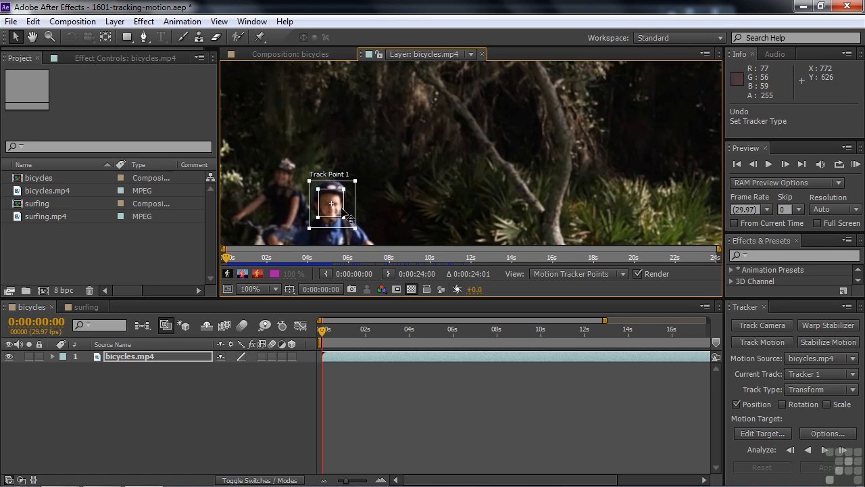
- Adjust Track Point 1 around the front cyclist's face at the first frame and analyze the motion forward to 0:00:05:28
{"action": "left_click_drag", "start_coordinate": [330, 219], "coordinate": [338, 234]}
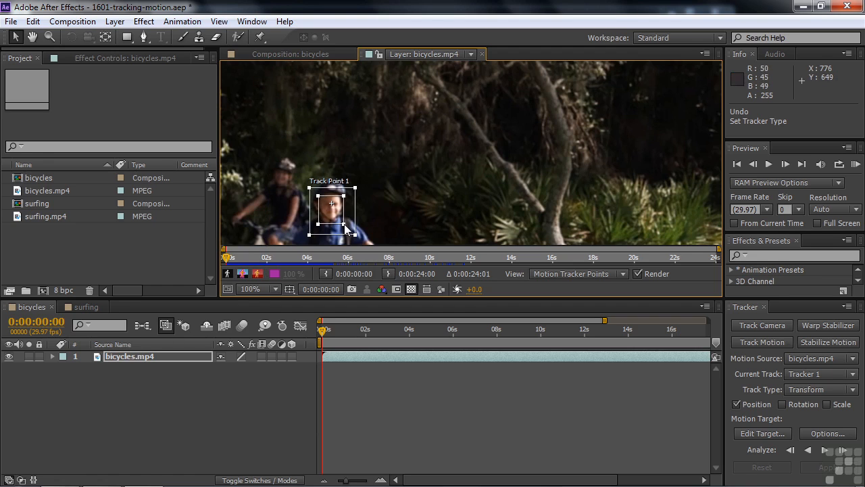
{"action": "left_click_drag", "start_coordinate": [341, 210], "coordinate": [339, 206]}
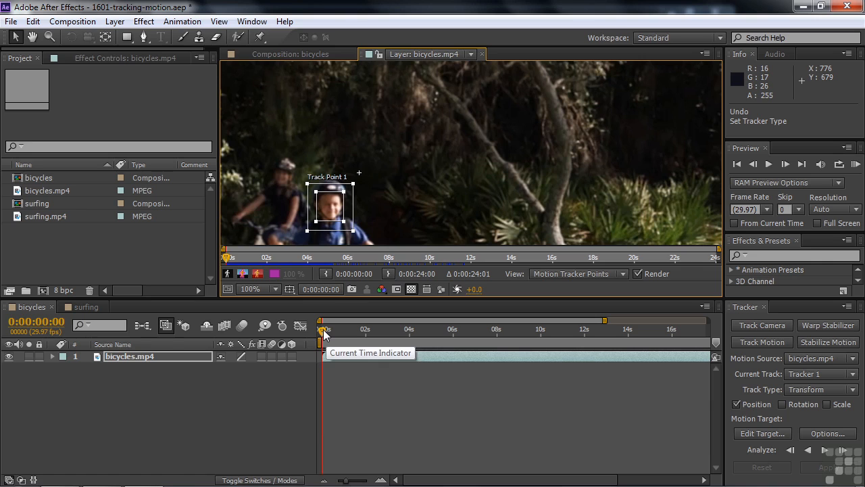
{"action": "left_click", "coordinate": [825, 450]}
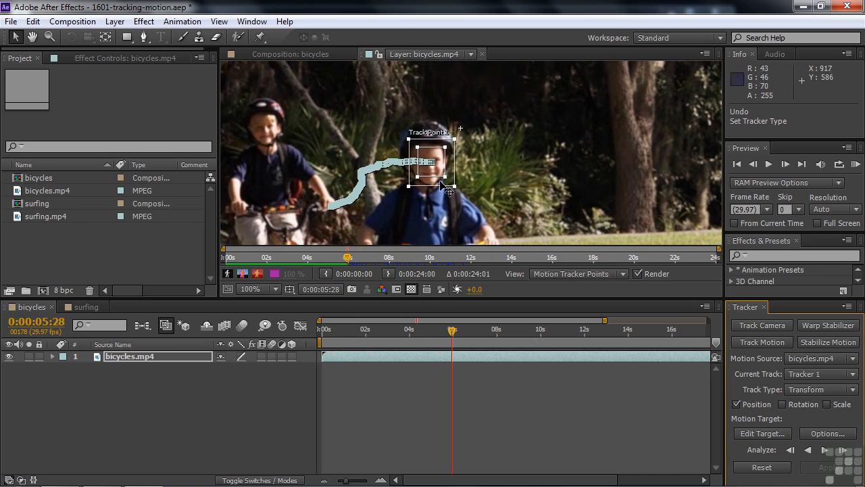
- Enlarge Track Point 1's feature and search regions at 0:00:05:28 and 0:00:08:23 to fit the cyclist's growing face, analyzing forward after each adjustment
{"action": "left_click_drag", "start_coordinate": [446, 175], "coordinate": [461, 192]}
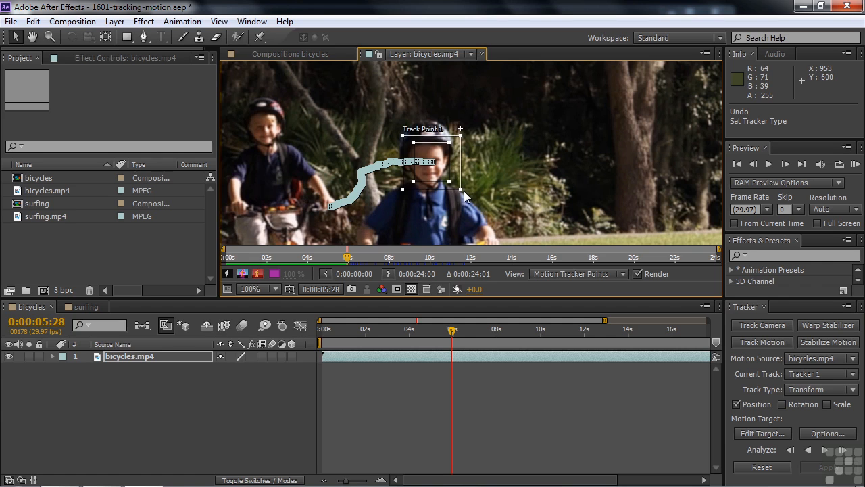
{"action": "left_click", "coordinate": [826, 449]}
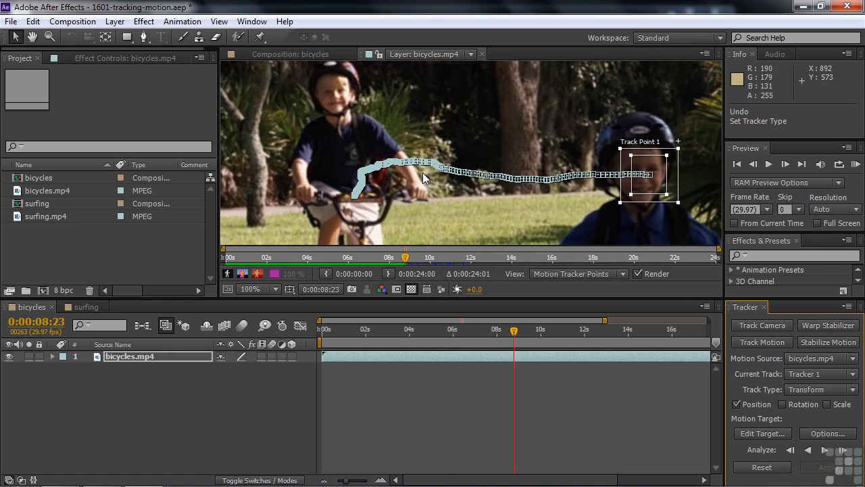
{"action": "left_click_drag", "start_coordinate": [598, 232], "coordinate": [344, 182]}
{"action": "key", "text": "v"}
{"action": "left_click_drag", "start_coordinate": [412, 154], "coordinate": [402, 152]}
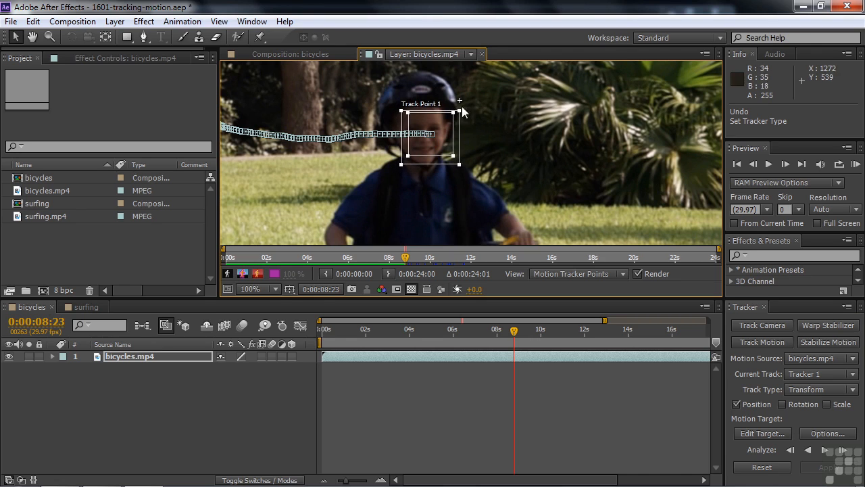
{"action": "left_click_drag", "start_coordinate": [460, 112], "coordinate": [465, 105]}
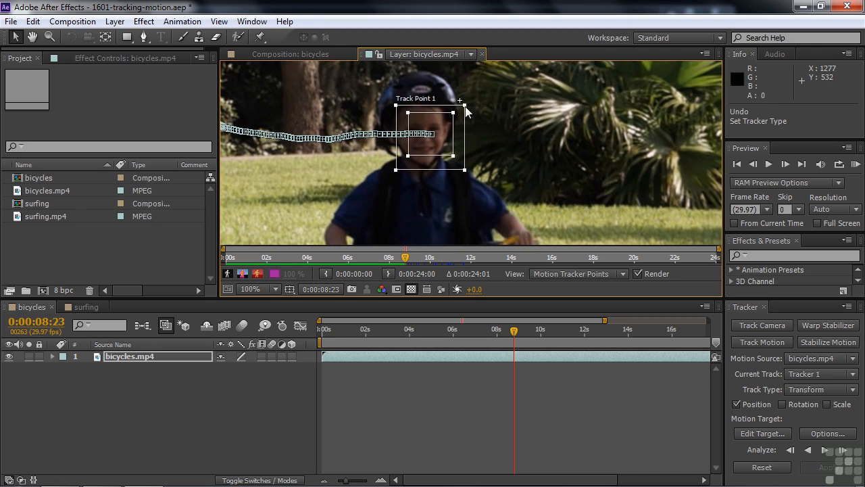
{"action": "left_click", "coordinate": [825, 451]}
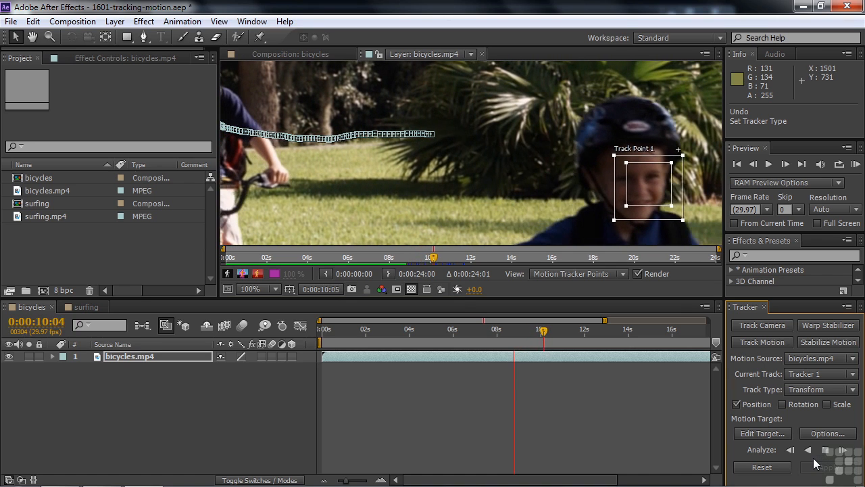
- Continue the forward analysis of the cyclist's face to 0:00:11:05, where he leaves the frame, and stop it
{"action": "left_click_drag", "start_coordinate": [580, 219], "coordinate": [340, 158]}
{"action": "left_click", "coordinate": [826, 450]}
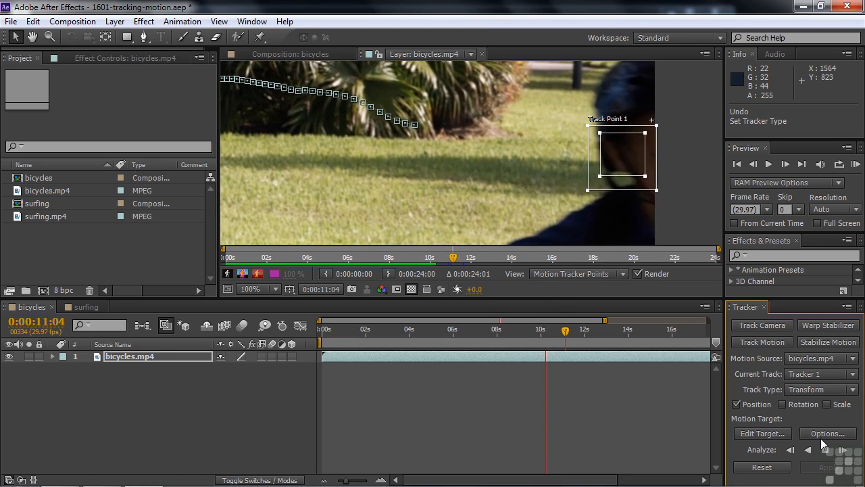
{"action": "left_click", "coordinate": [825, 449]}
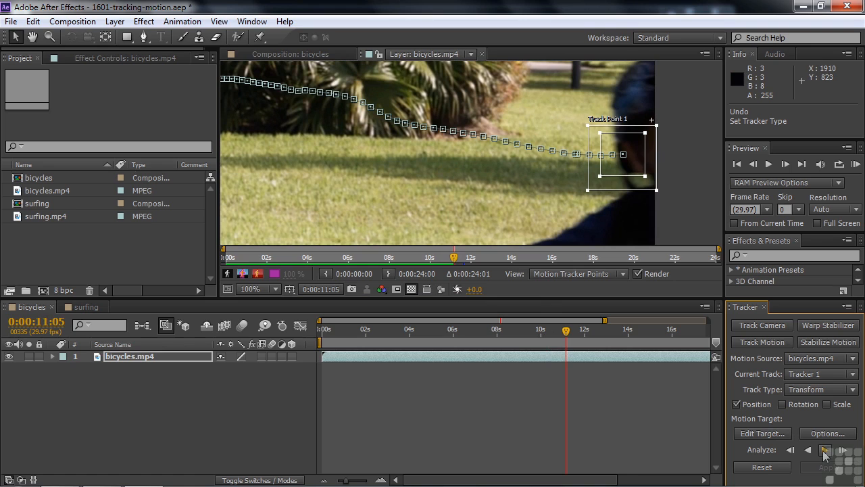
- Expand the bicycles.mp4 layer's Motion Trackers down to Track Point 1 and show only its keyframed properties
{"action": "left_click_drag", "start_coordinate": [566, 331], "coordinate": [568, 333]}
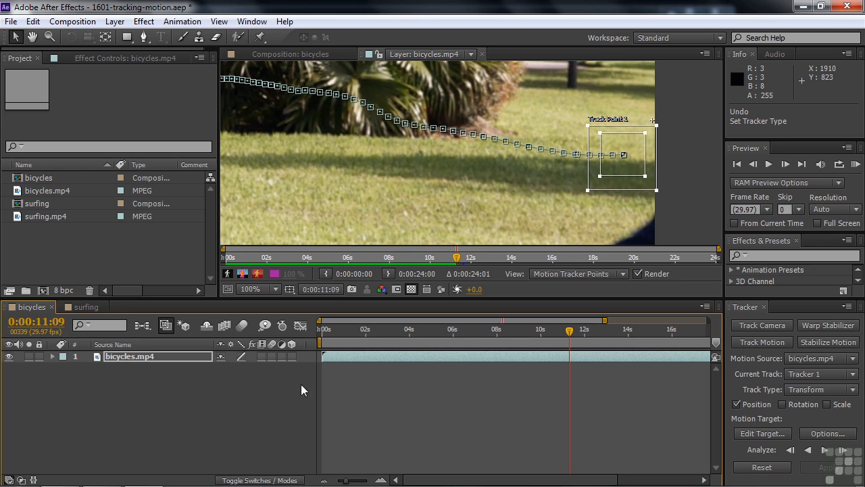
{"action": "left_click", "coordinate": [52, 356]}
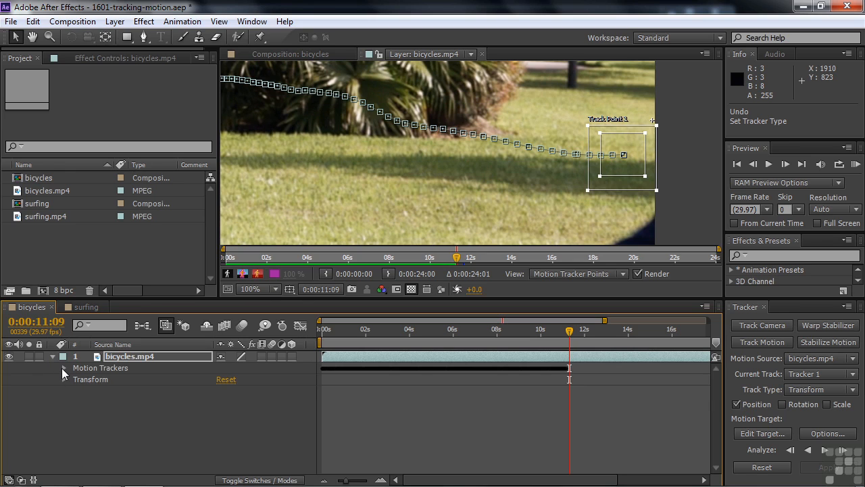
{"action": "left_click", "coordinate": [63, 367]}
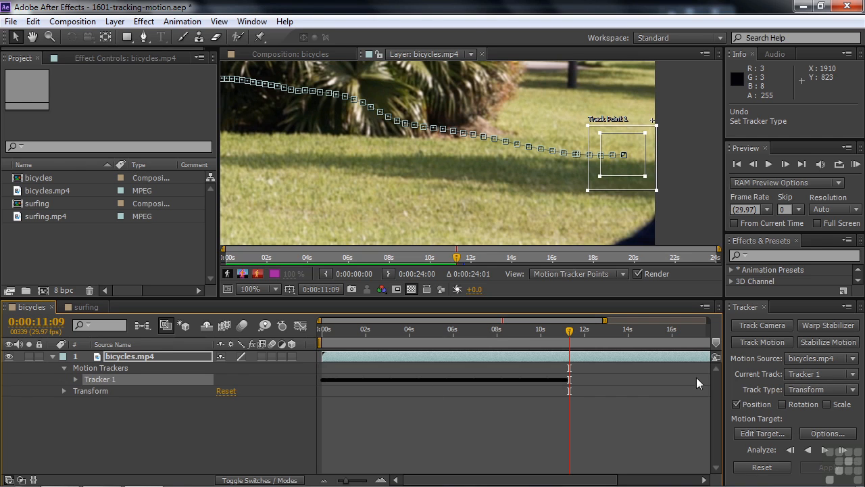
{"action": "left_click", "coordinate": [74, 379]}
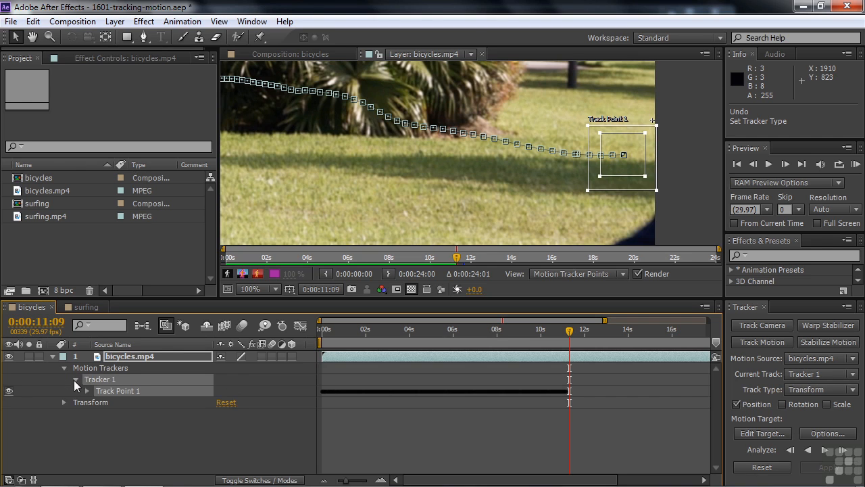
{"action": "left_click", "coordinate": [87, 391]}
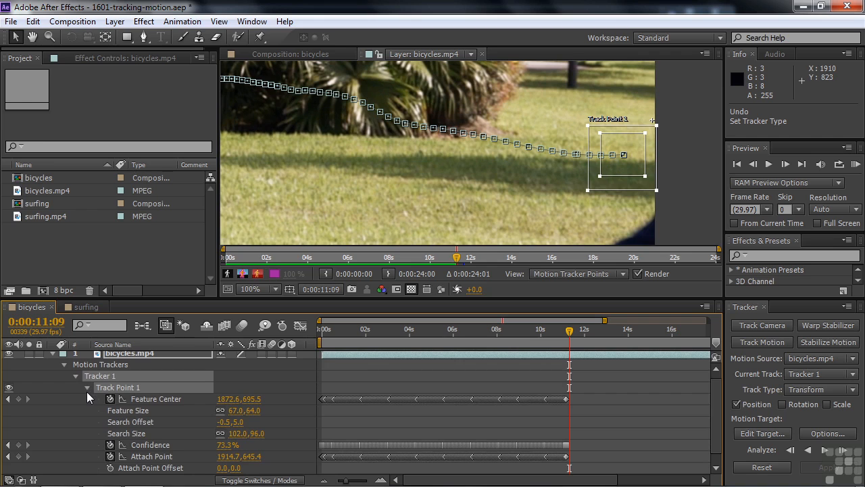
{"action": "key", "text": "u"}
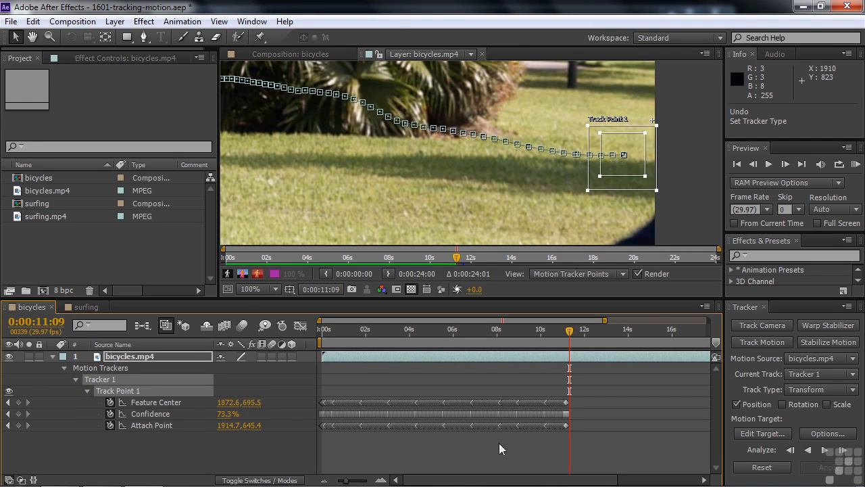
- Delete the Feature Center, Confidence and Attach Point keyframes from 0:00:11:00 onward
{"action": "left_click_drag", "start_coordinate": [570, 331], "coordinate": [564, 334]}
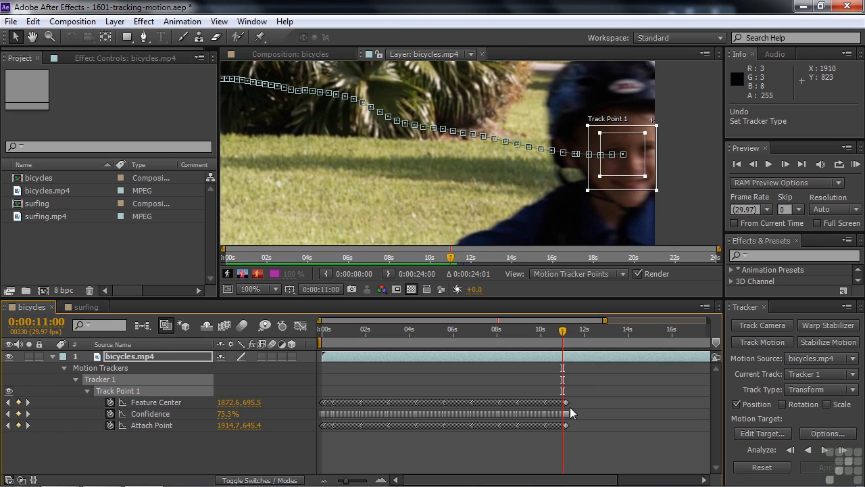
{"action": "key", "text": "equal"}
{"action": "key", "text": "equal"}
{"action": "key", "text": "equal"}
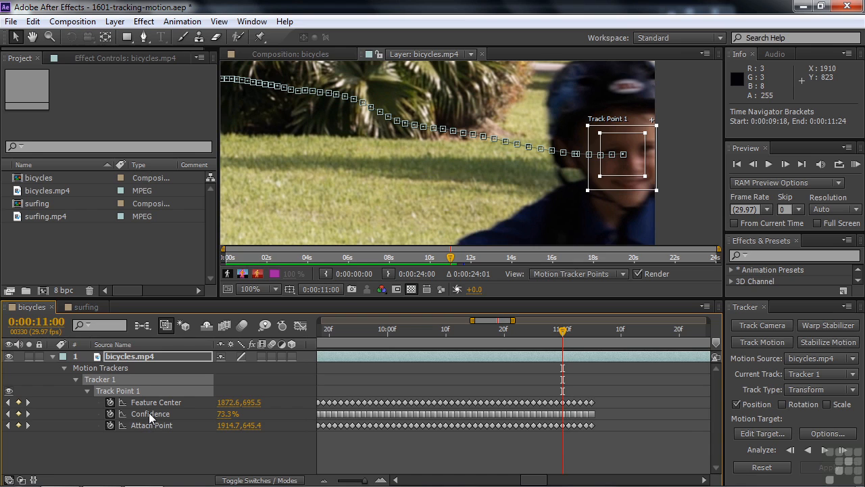
{"action": "left_click_drag", "start_coordinate": [608, 437], "coordinate": [562, 401]}
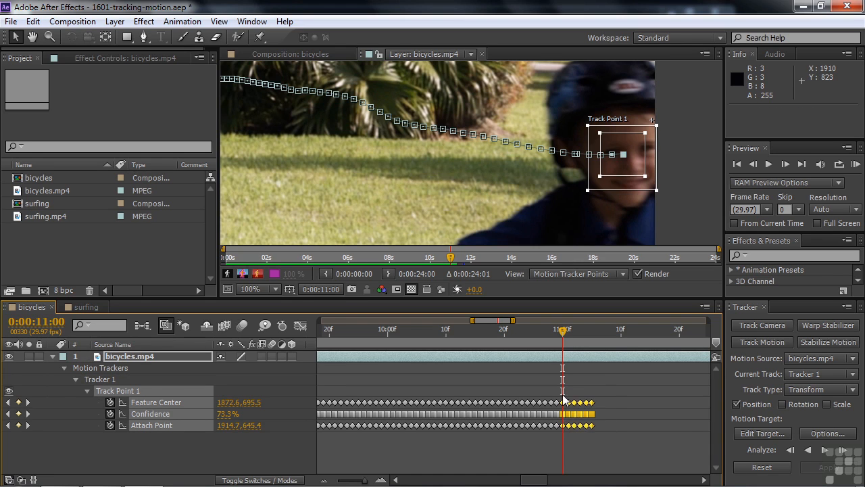
{"action": "key", "text": "Delete"}
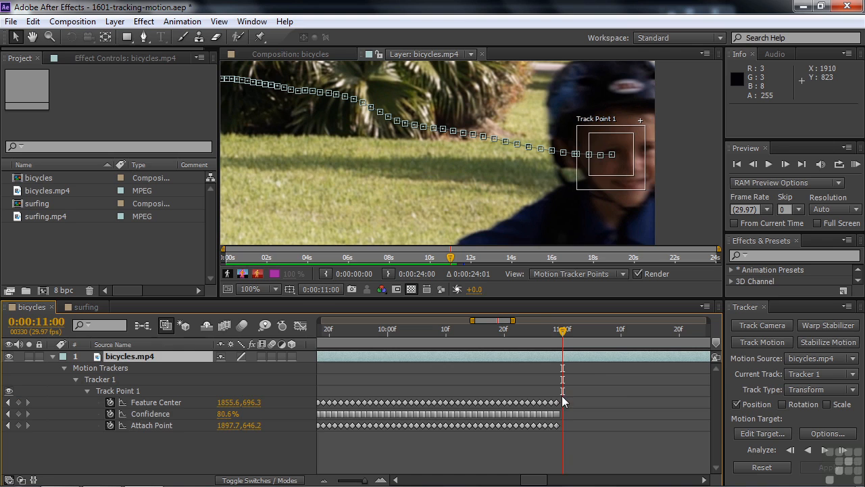
- At 0:00:11:08, set Track Point 1's Feature Center to 1965.6, 696.3 so the point follows the face out of frame
{"action": "left_click", "coordinate": [575, 335]}
{"action": "left_click_drag", "start_coordinate": [575, 340], "coordinate": [612, 347]}
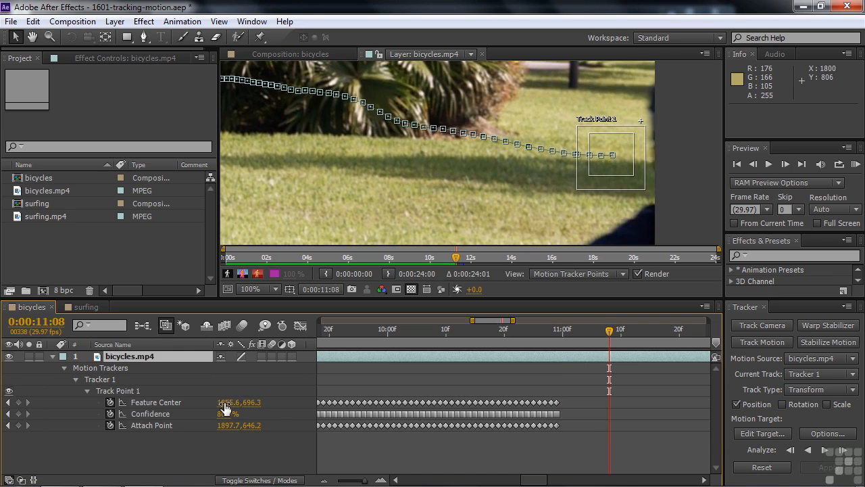
{"action": "left_click_drag", "start_coordinate": [225, 406], "coordinate": [325, 427]}
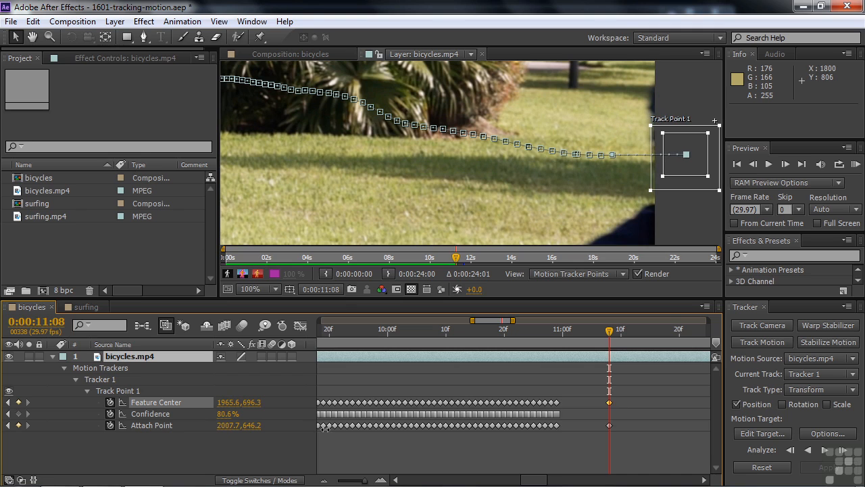
{"action": "left_click_drag", "start_coordinate": [326, 427], "coordinate": [327, 435]}
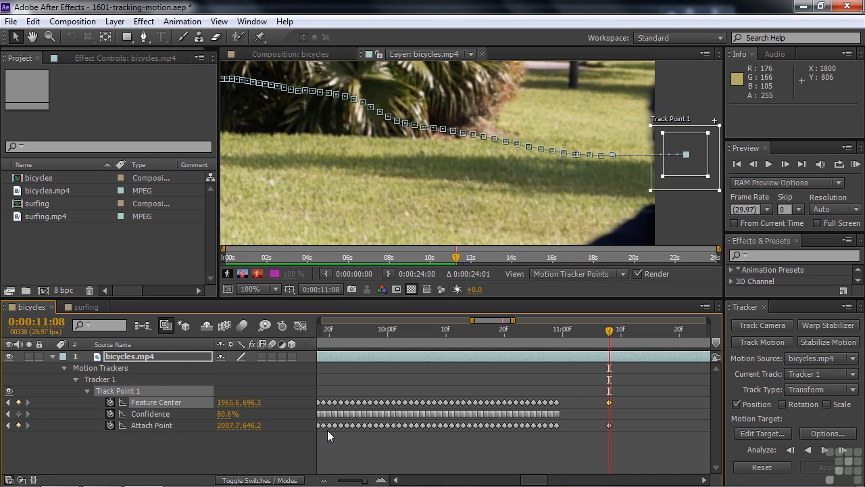
{"action": "left_click_drag", "start_coordinate": [606, 329], "coordinate": [541, 362]}
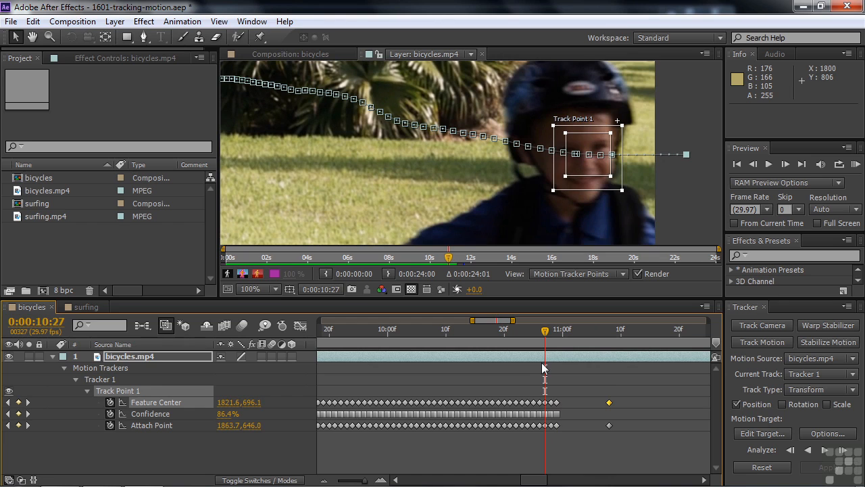
{"action": "key", "text": "minus"}
{"action": "key", "text": "minus"}
{"action": "key", "text": "minus"}
{"action": "key", "text": "minus"}
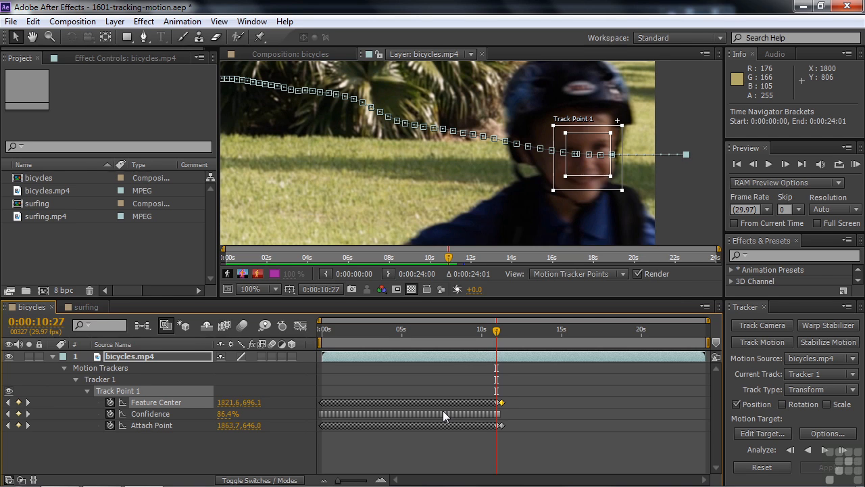
- Start Track Motion on the surfing.mp4 layer in the surfing composition and place Track Point 1 over the waistband of the surfer's shorts
{"action": "left_click", "coordinate": [83, 307]}
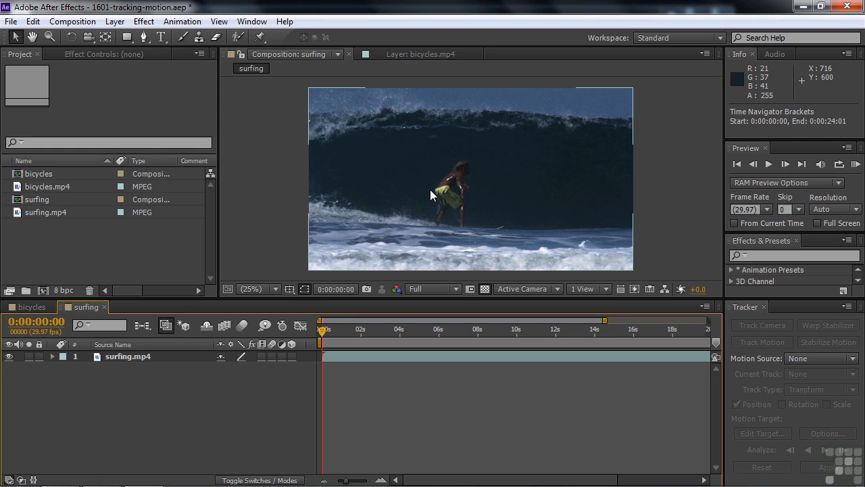
{"action": "left_click", "coordinate": [101, 355]}
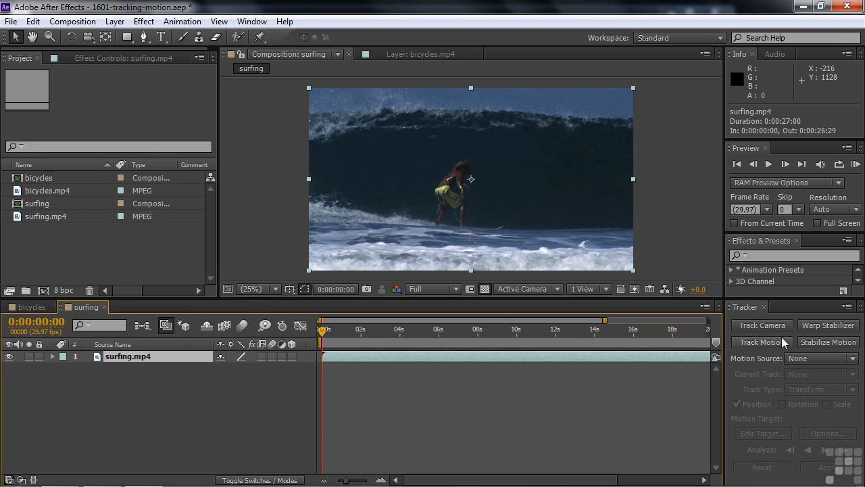
{"action": "left_click", "coordinate": [748, 343]}
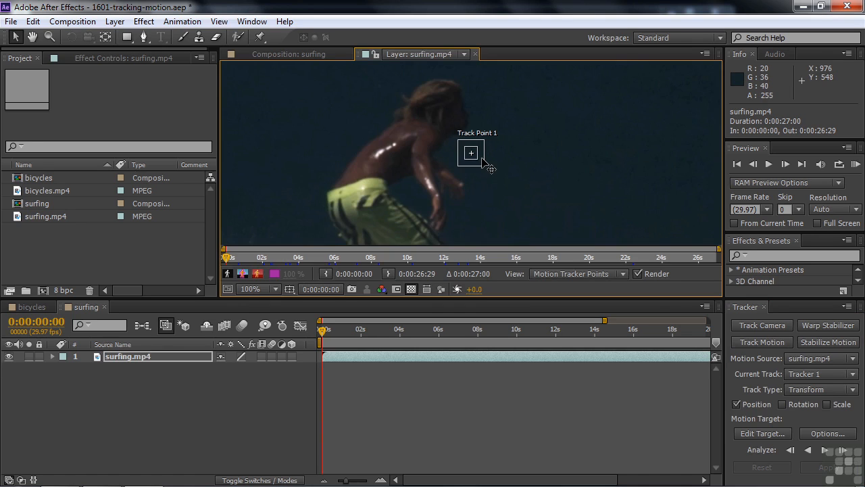
{"action": "left_click_drag", "start_coordinate": [482, 158], "coordinate": [371, 189]}
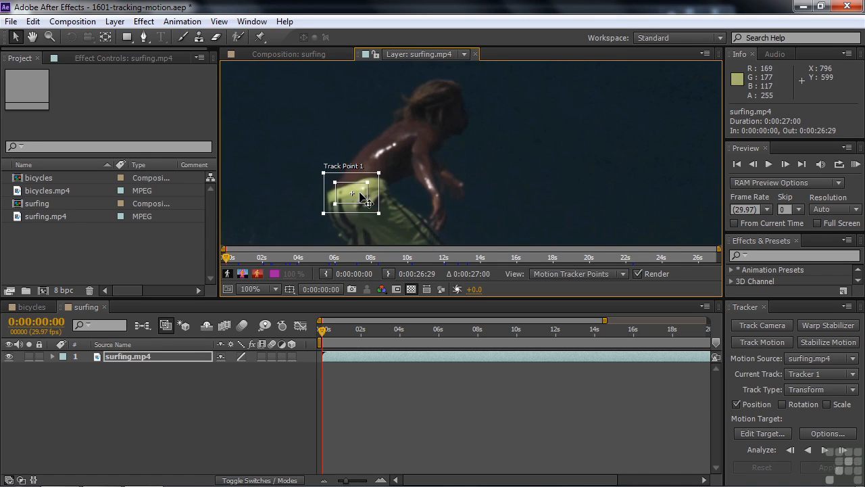
- Analyze the surfer's motion forward to 0:00:05:15, then continue the analysis to 0:00:19:23 with the layer view at 50%
{"action": "left_click", "coordinate": [825, 451]}
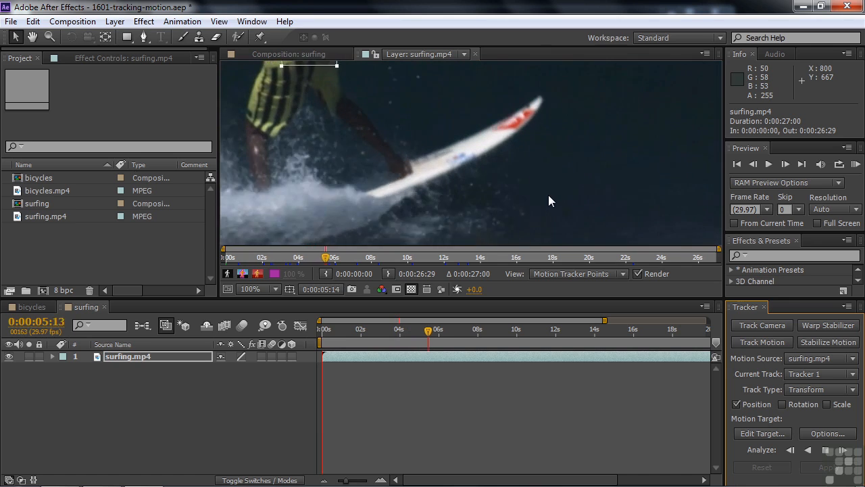
{"action": "left_click_drag", "start_coordinate": [574, 156], "coordinate": [641, 257]}
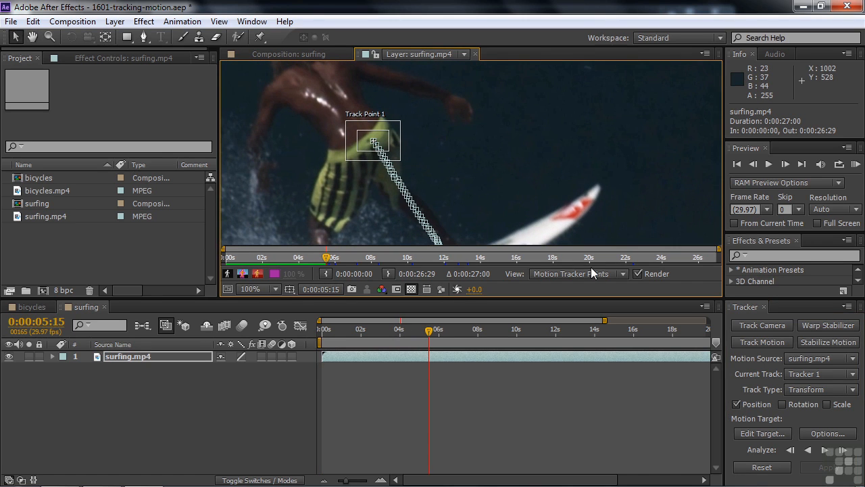
{"action": "key", "text": "comma"}
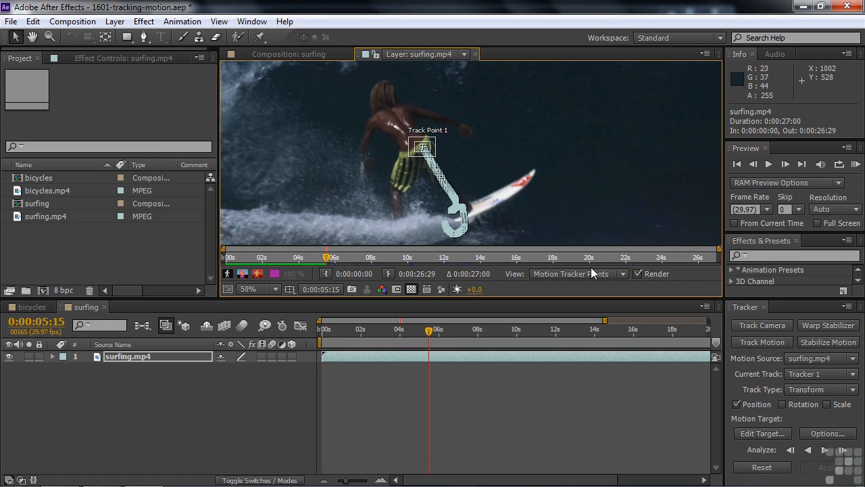
{"action": "left_click", "coordinate": [825, 450]}
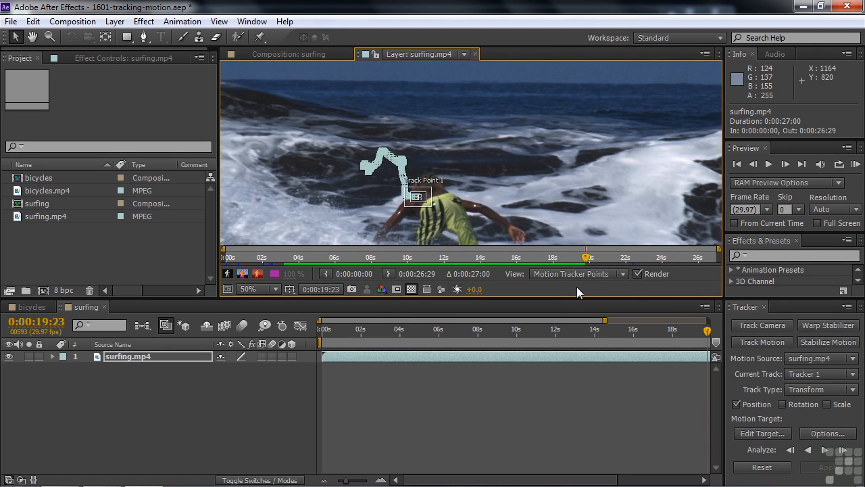
- At 0:00:19:02, move Track Point 1 back onto the surfer's shorts and enlarge its feature region to nearly fill the search region
{"action": "left_click_drag", "start_coordinate": [585, 258], "coordinate": [573, 267]}
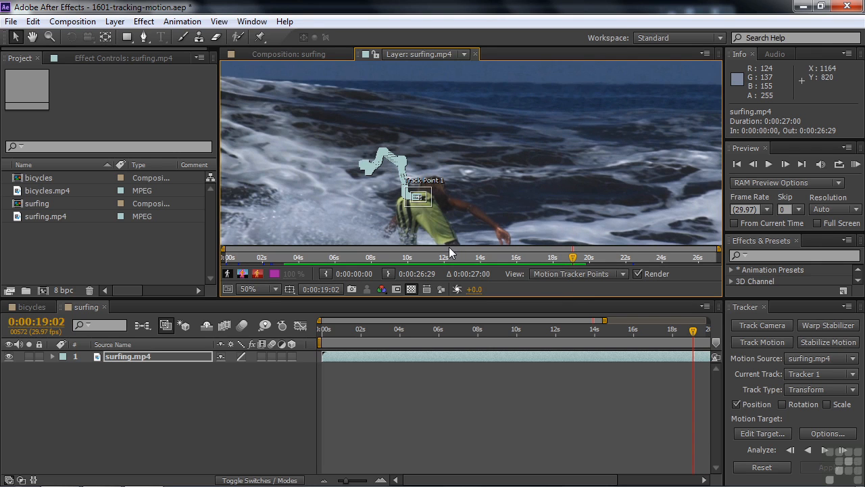
{"action": "scroll", "coordinate": [449, 247], "scroll_direction": "up", "scroll_amount": 1}
{"action": "scroll", "coordinate": [552, 154], "scroll_direction": "up", "scroll_amount": 1}
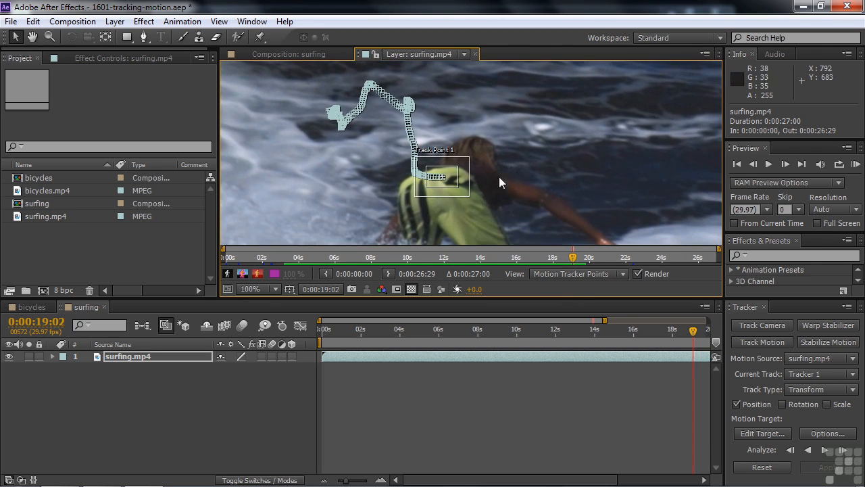
{"action": "mouse_move", "coordinate": [469, 184]}
{"action": "left_mouse_down"}
{"action": "mouse_move", "coordinate": [466, 191]}
{"action": "mouse_move", "coordinate": [462, 174]}
{"action": "left_mouse_up"}
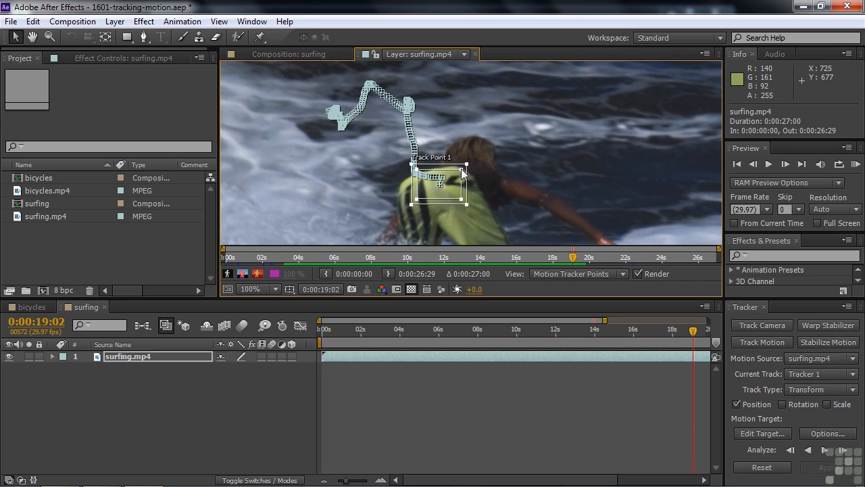
- Analyze the surfer's motion forward from 0:00:19:02 to 0:00:21:01, then continue the analysis to 0:00:21:15
{"action": "left_click", "coordinate": [826, 452]}
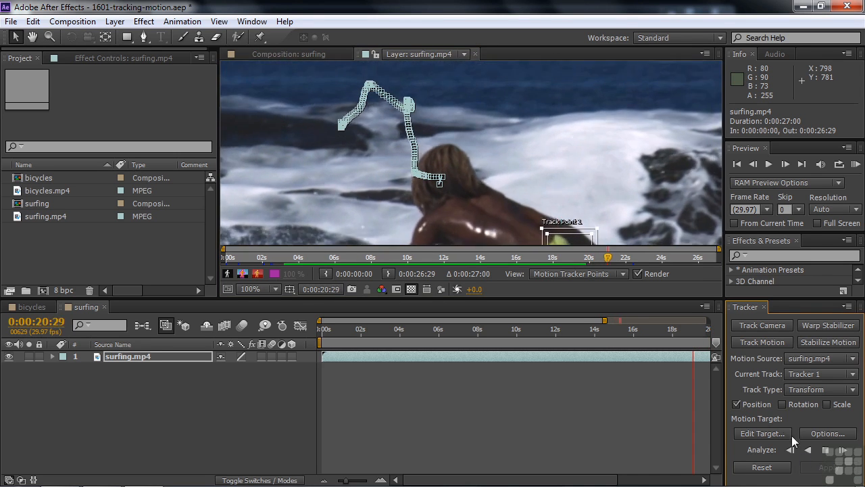
{"action": "left_click", "coordinate": [826, 449]}
{"action": "key", "text": "space"}
{"action": "left_click_drag", "start_coordinate": [664, 216], "coordinate": [627, 128]}
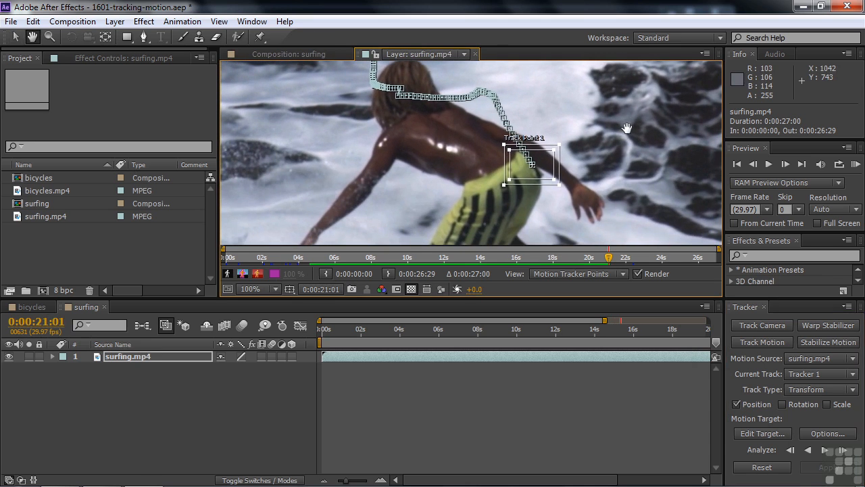
{"action": "left_click", "coordinate": [826, 451]}
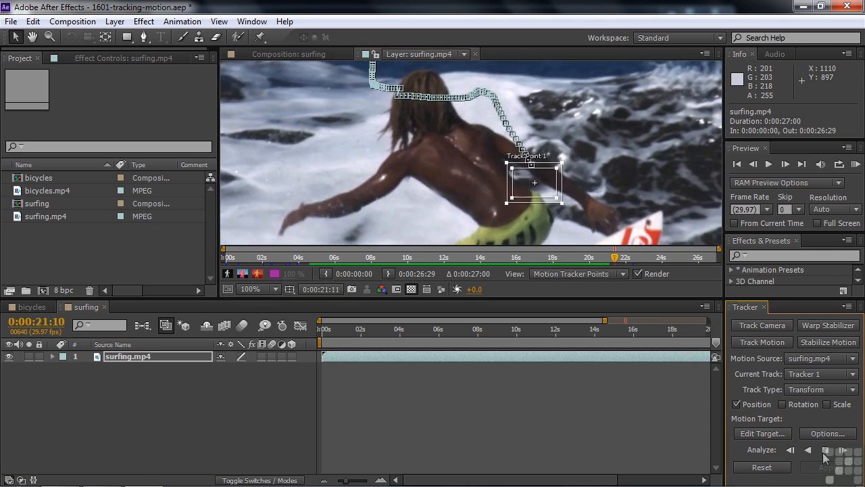
{"action": "left_click", "coordinate": [825, 451]}
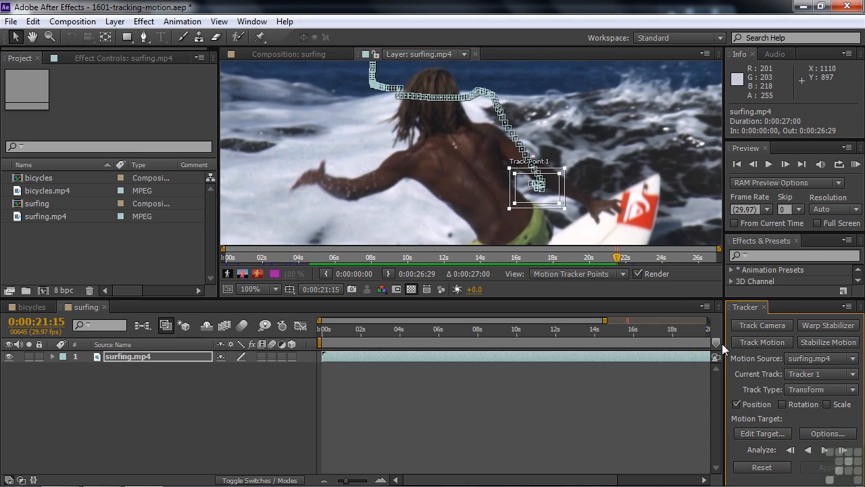
- At 0:00:20:24, move Track Point 1 onto the striped back of the shorts' waistband and analyze forward again to 0:00:21:26
{"action": "left_click_drag", "start_coordinate": [617, 258], "coordinate": [604, 260]}
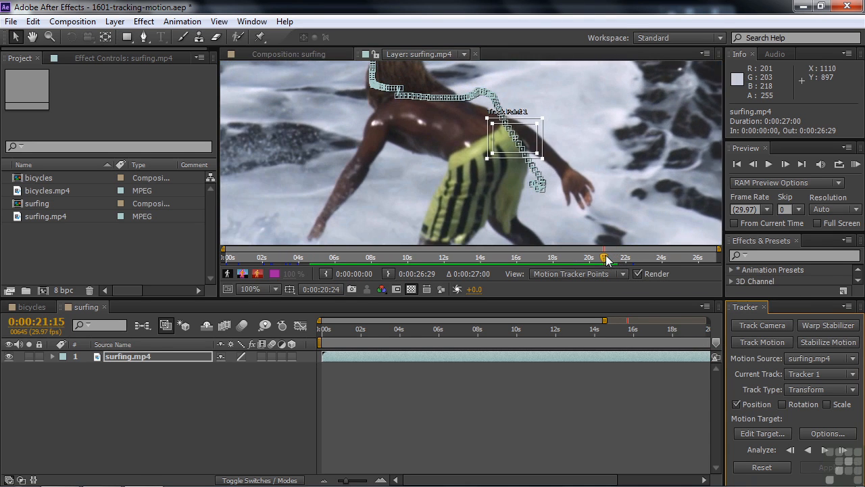
{"action": "left_click_drag", "start_coordinate": [533, 136], "coordinate": [486, 154]}
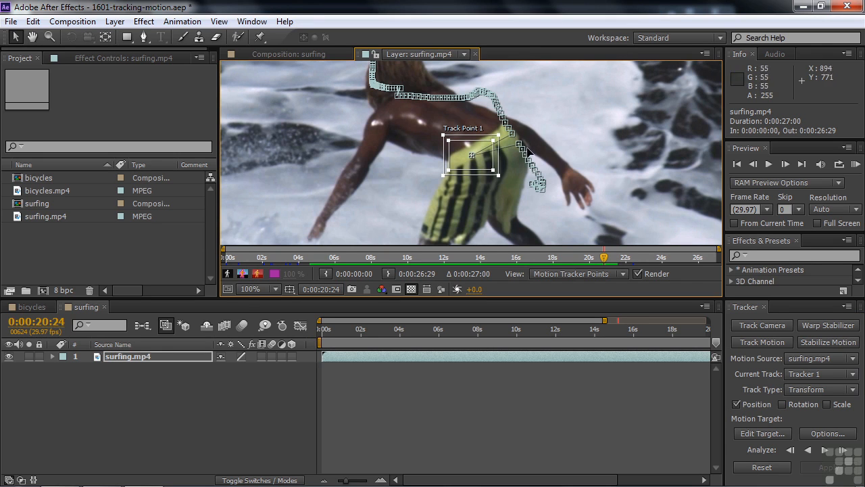
{"action": "left_click", "coordinate": [827, 453]}
{"action": "left_click", "coordinate": [826, 451]}
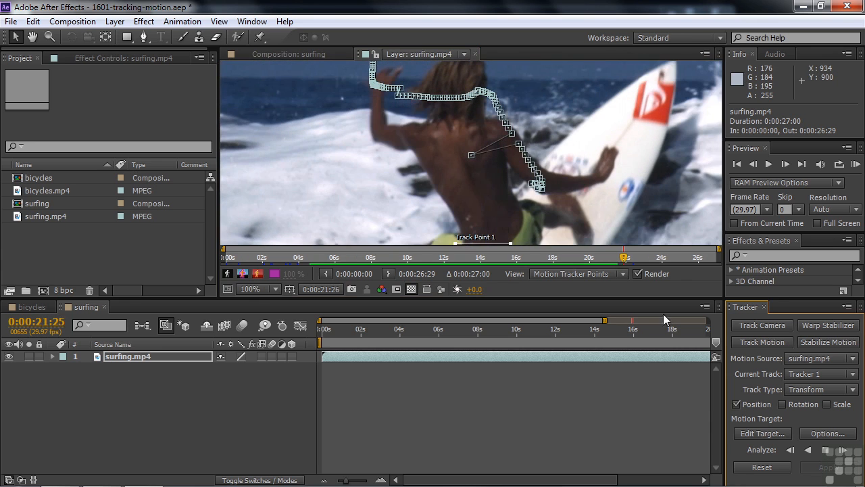
- Continue analyzing the surfer's motion forward from 0:00:21:26 to 0:00:24:03
{"action": "key", "text": "space"}
{"action": "left_click_drag", "start_coordinate": [599, 217], "coordinate": [600, 213]}
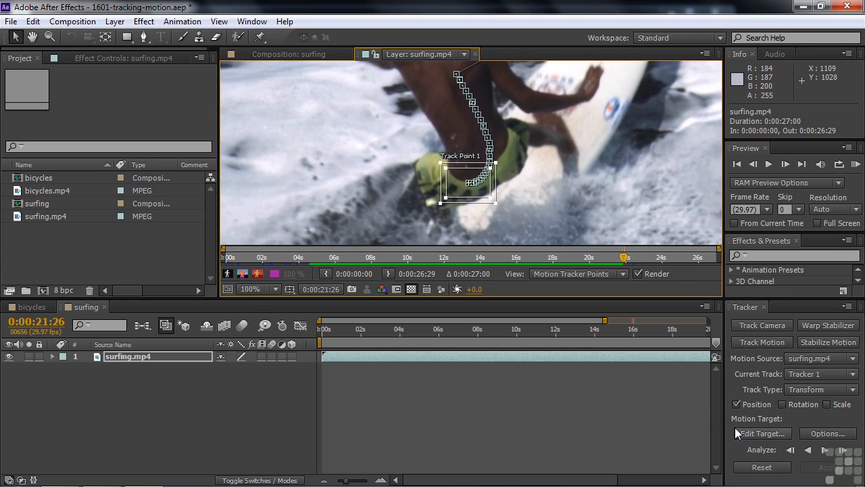
{"action": "left_click", "coordinate": [826, 451]}
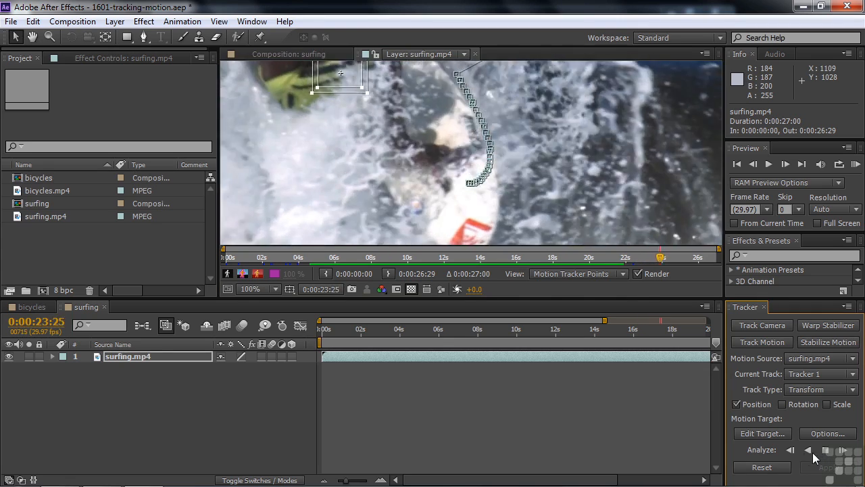
{"action": "left_click", "coordinate": [822, 451]}
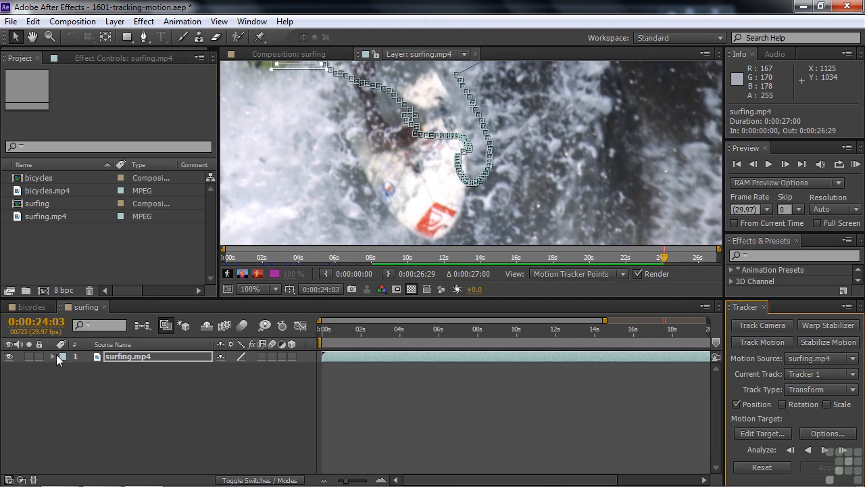
- Reveal the keyframed tracker properties of the surfing.mp4 layer in the timeline
{"action": "key", "text": "u"}
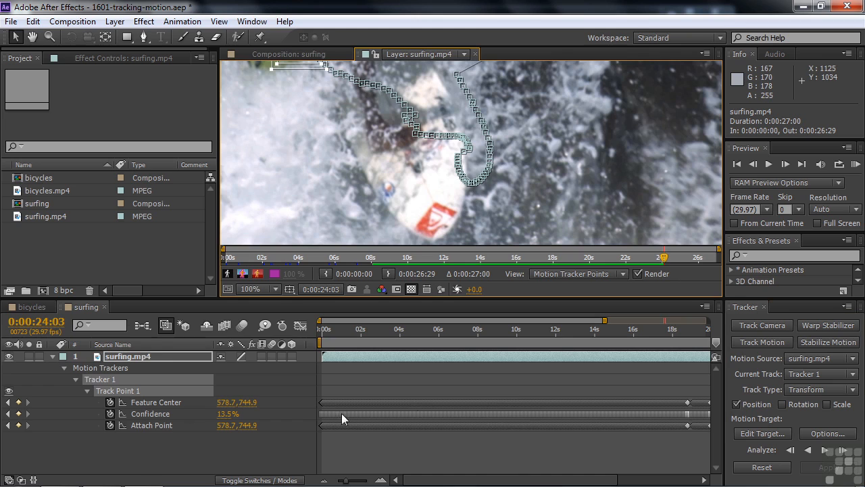
{"action": "mouse_move", "coordinate": [523, 403]}
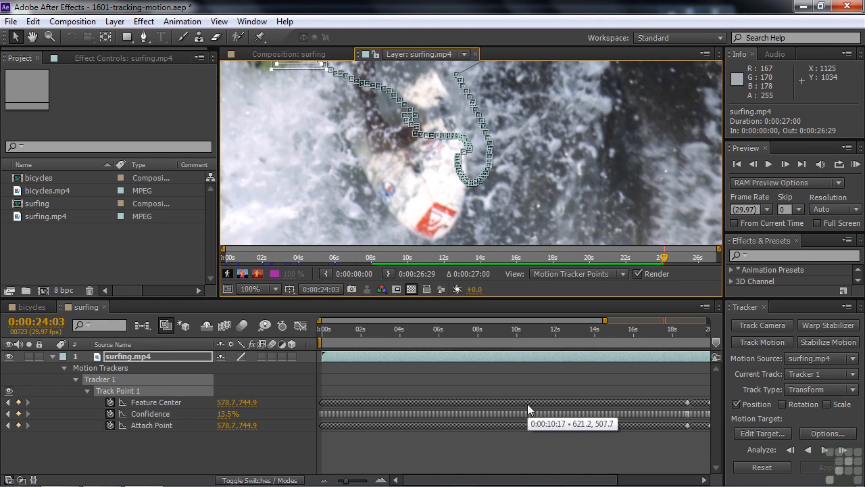